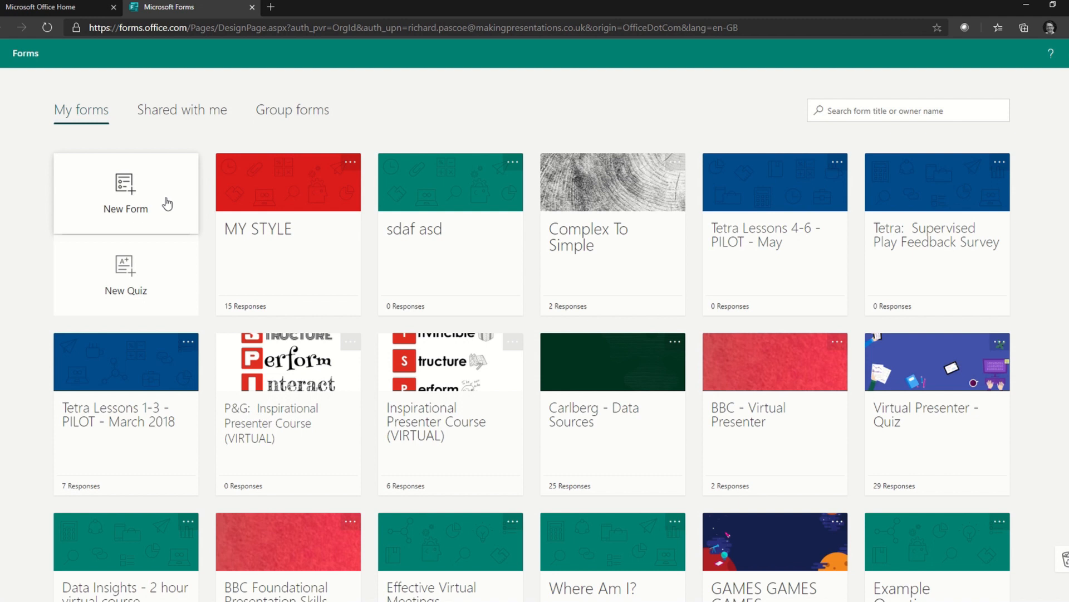
Step: Create a new form titled "asdjkh asd" with the description "ase asdf asfd"
{"action": "left_click", "coordinate": [163, 205]}
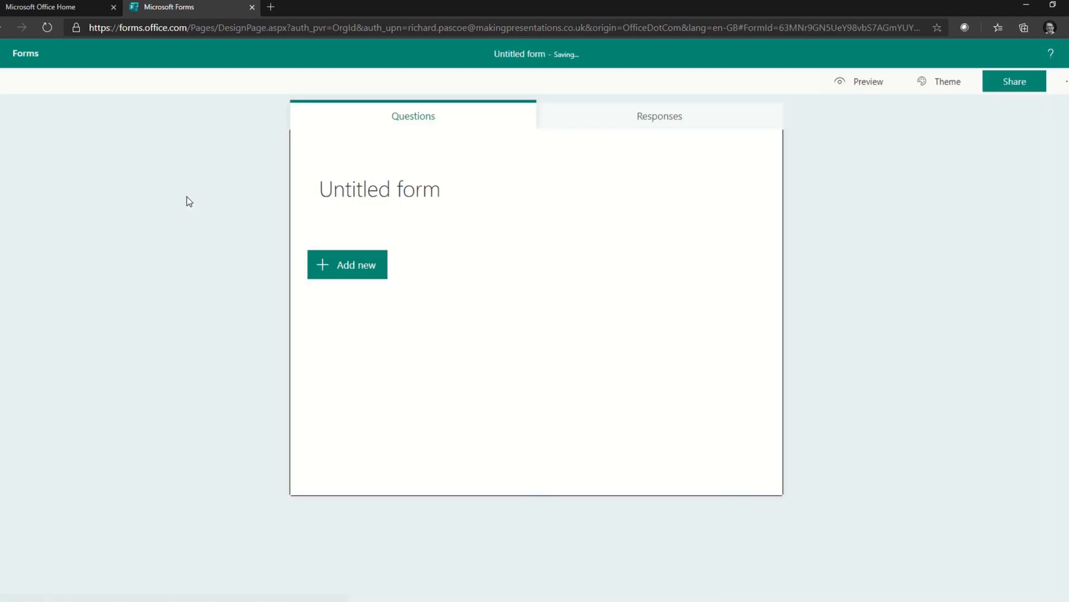
{"action": "left_click", "coordinate": [434, 205]}
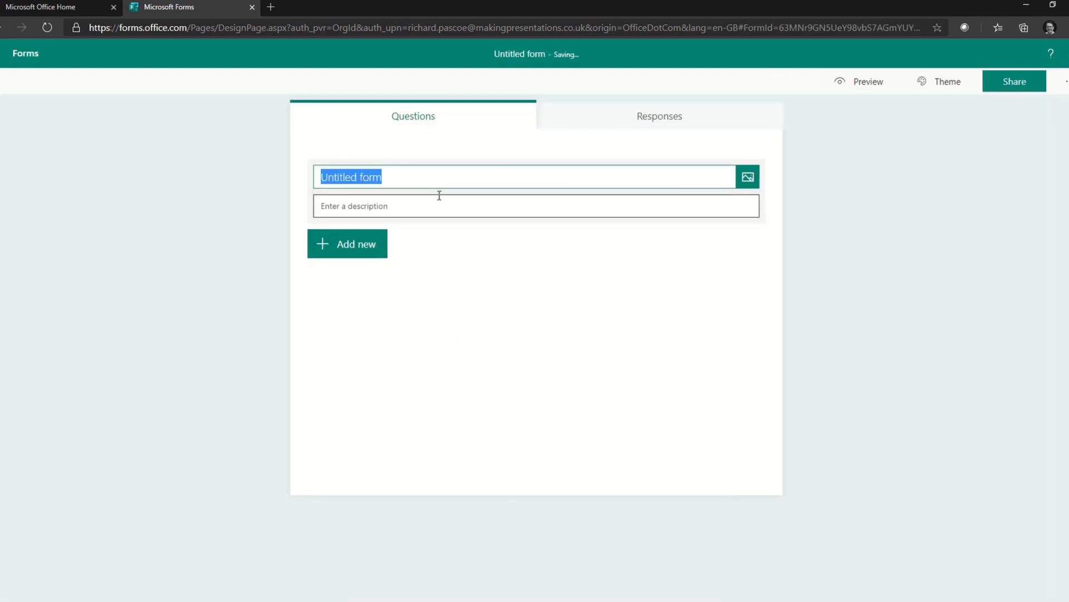
{"action": "type", "text": "asdjkh asd"}
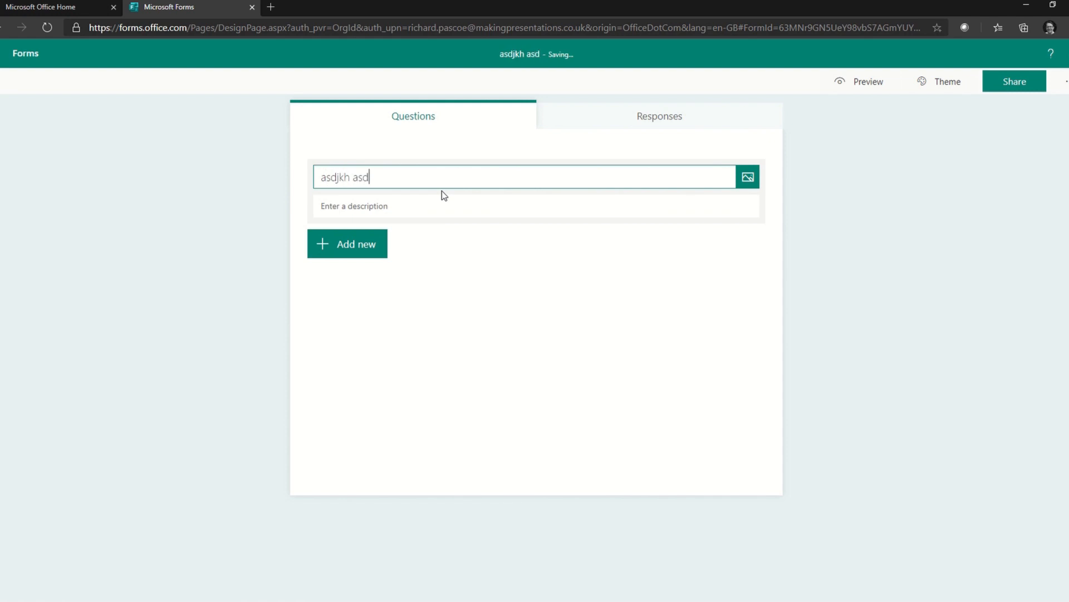
{"action": "left_click", "coordinate": [427, 205]}
{"action": "type", "text": "ase asdf asfd"}
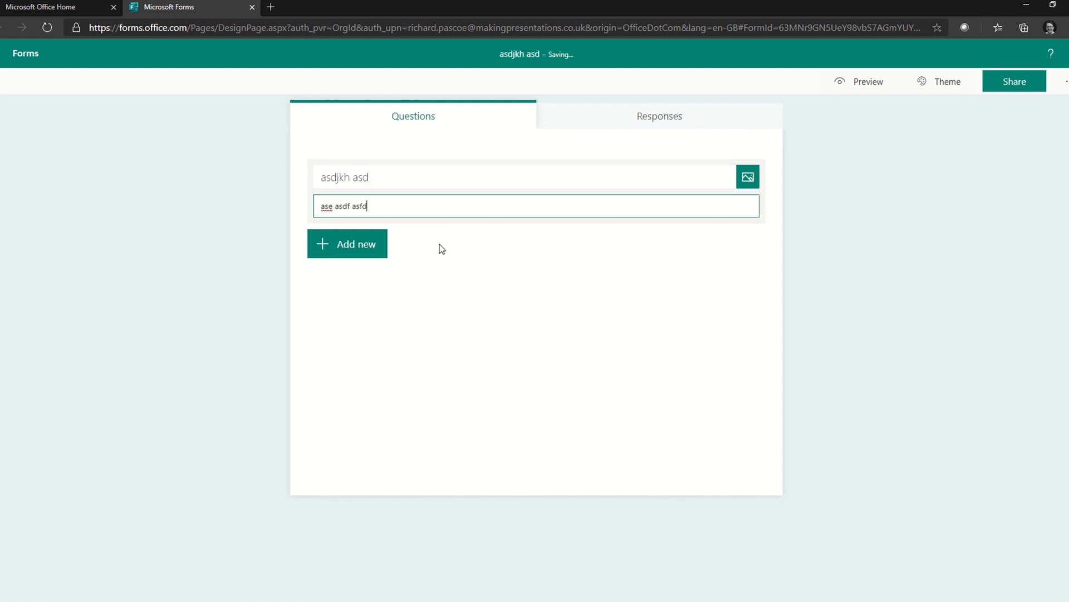
Step: Look over the available question types and add a Choice question to the form
{"action": "left_click", "coordinate": [333, 227]}
{"action": "left_click", "coordinate": [345, 248]}
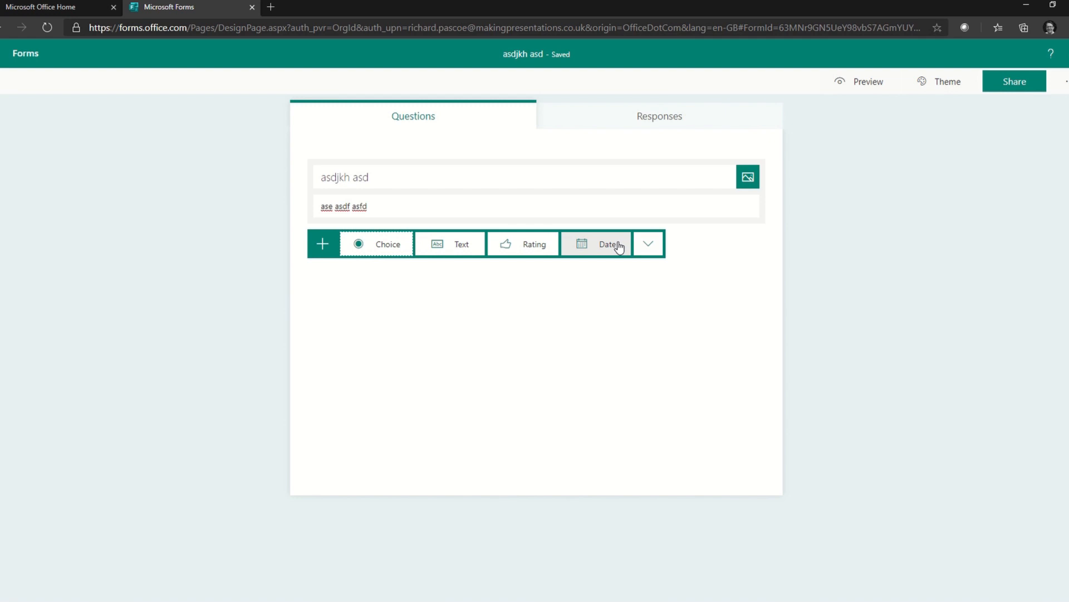
{"action": "left_click", "coordinate": [648, 246]}
{"action": "mouse_move", "coordinate": [711, 298]}
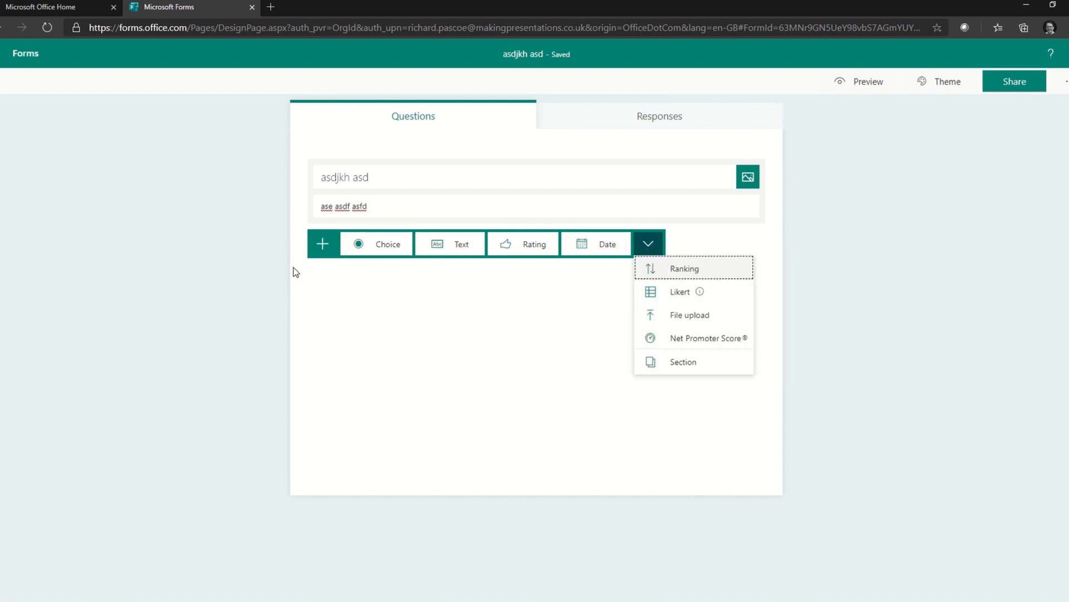
{"action": "left_click", "coordinate": [396, 248]}
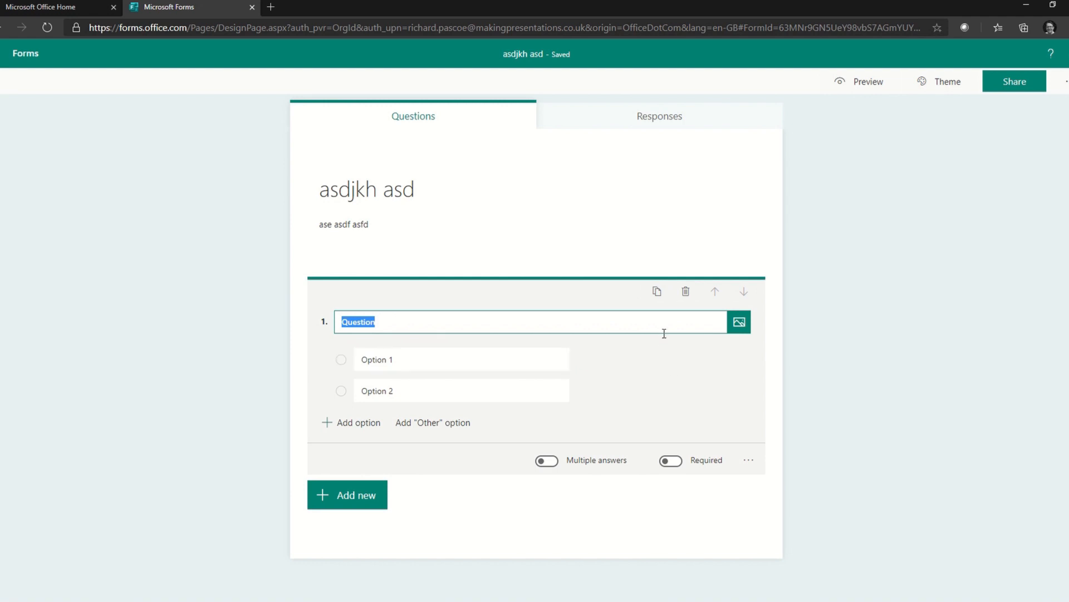
Step: Return to the forms overview, open the MY STYLE form and review its two questions
{"action": "left_click", "coordinate": [30, 53]}
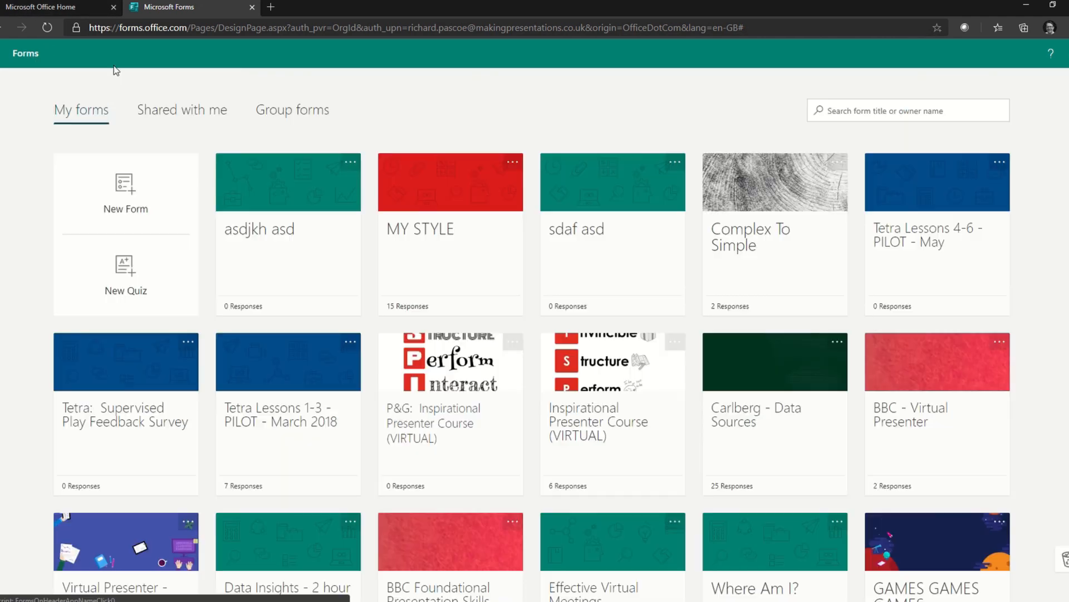
{"action": "left_click", "coordinate": [482, 233]}
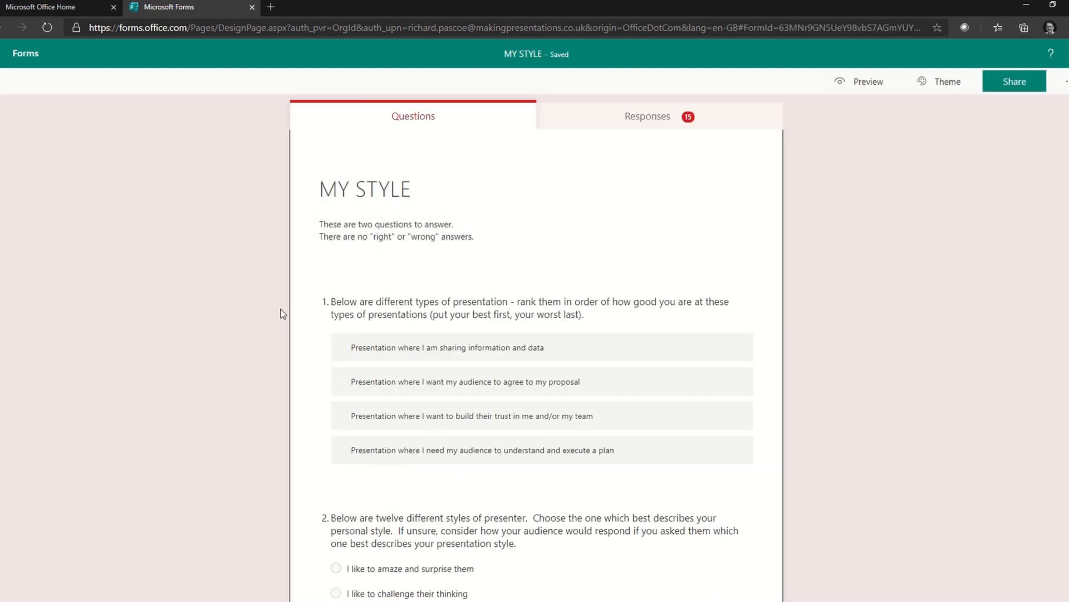
{"action": "scroll", "coordinate": [283, 314], "scroll_direction": "down", "scroll_amount": 3}
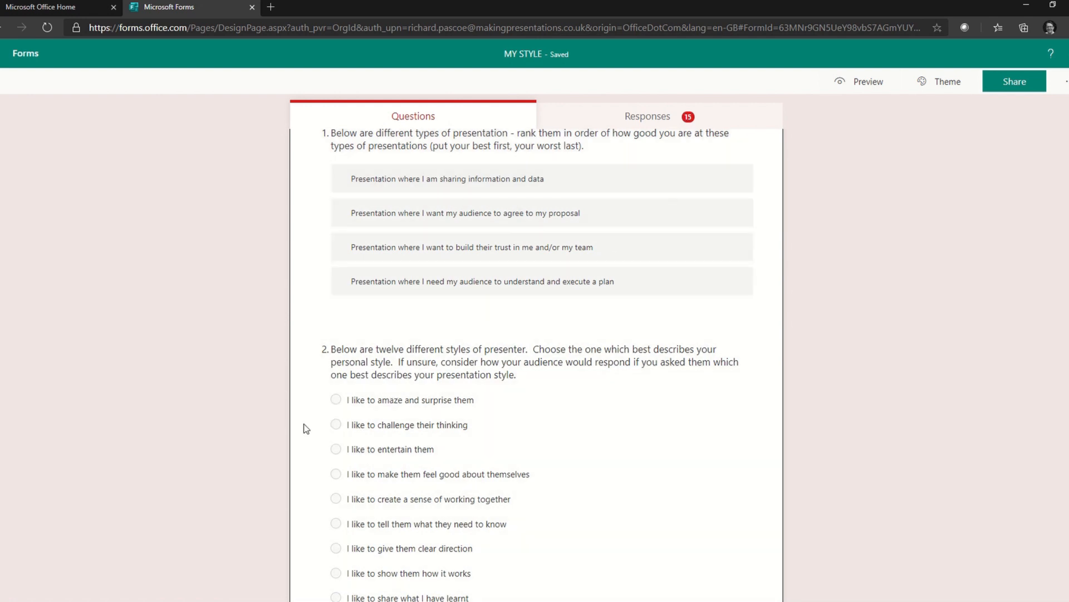
{"action": "scroll", "coordinate": [266, 444], "scroll_direction": "down", "scroll_amount": 3}
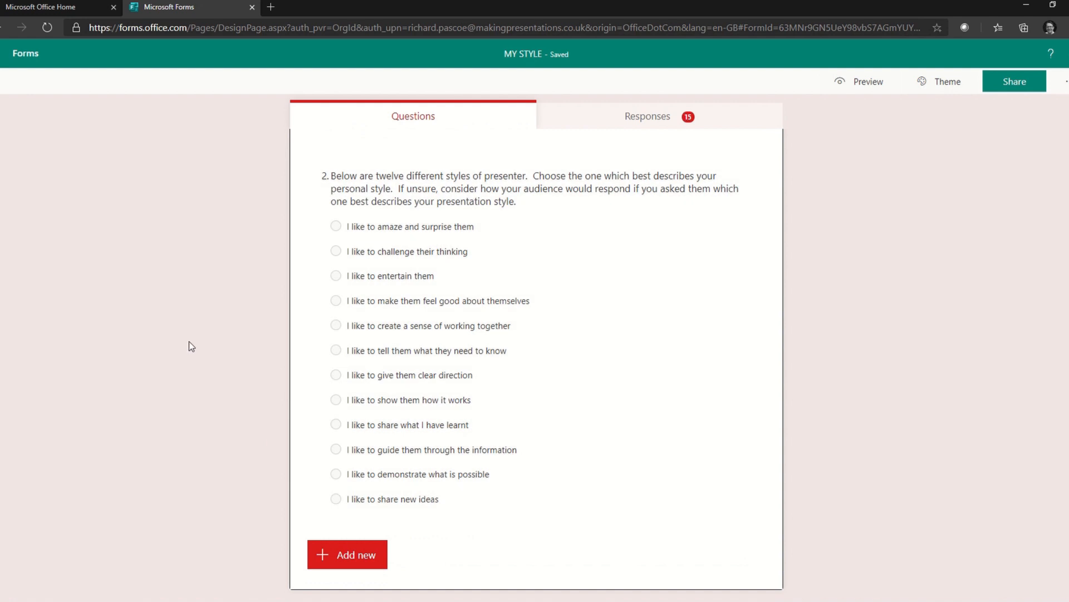
{"action": "scroll", "coordinate": [189, 341], "scroll_direction": "up", "scroll_amount": 6}
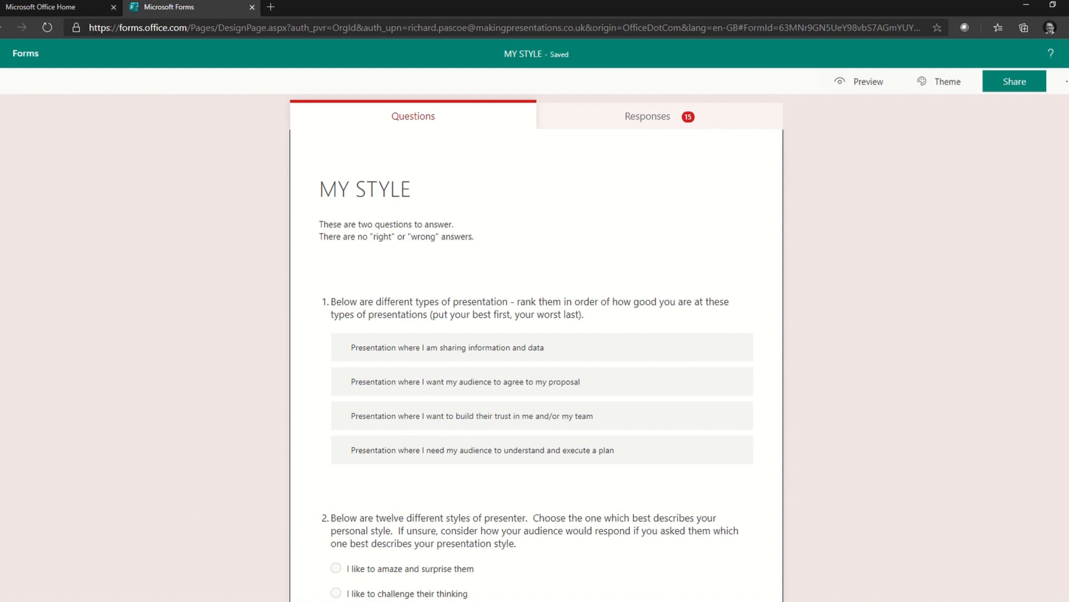
Step: Switch to PowerPoint, draw a pencil tick in the box beside "Create in MS Forms", and open the SURVEY slide
{"action": "left_click", "coordinate": [359, 571]}
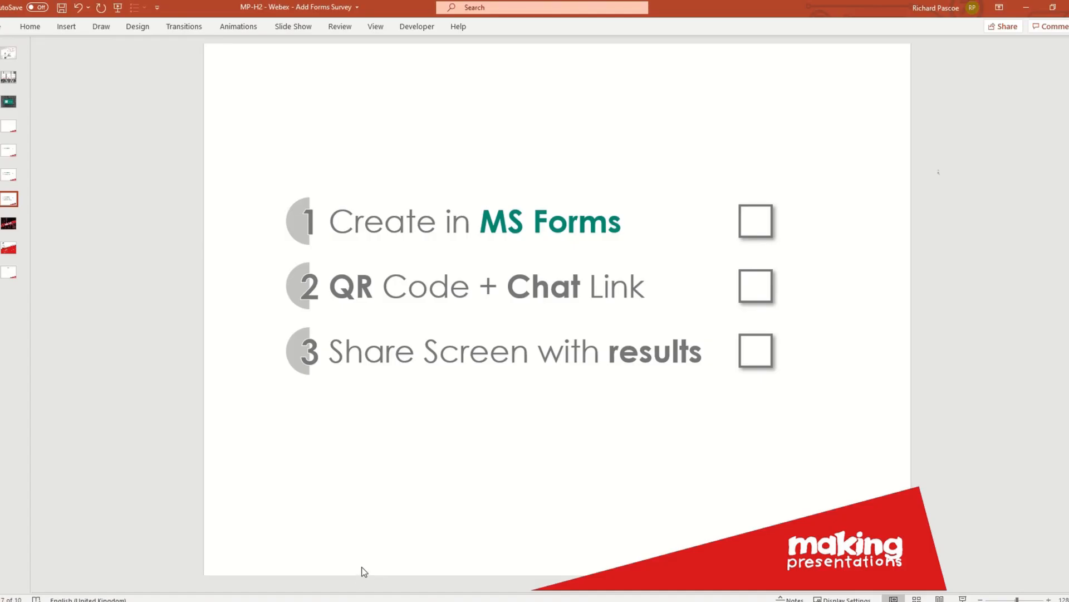
{"action": "left_click", "coordinate": [102, 29]}
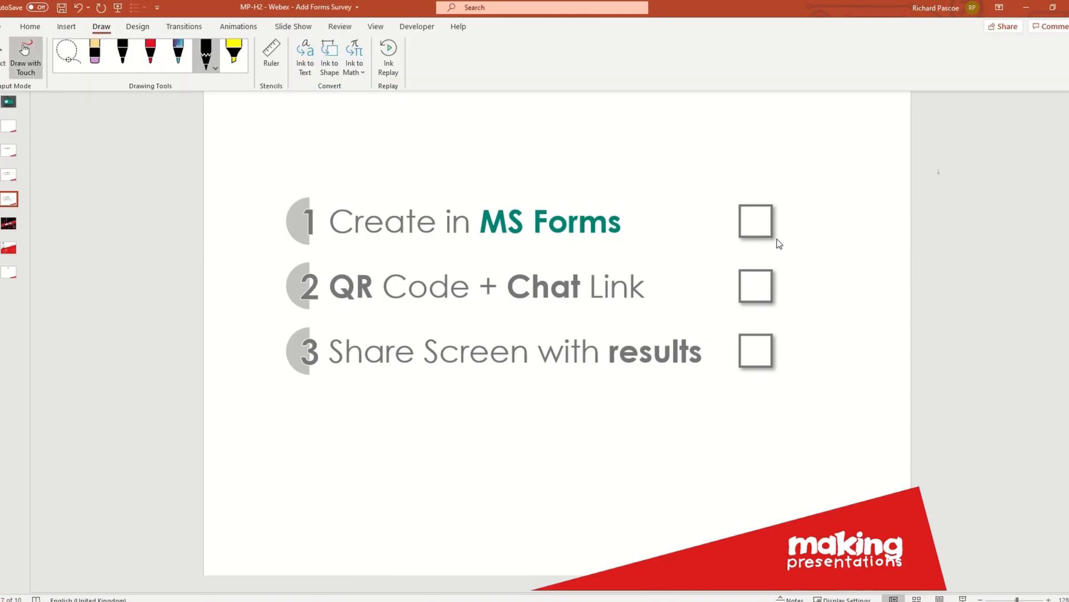
{"action": "left_click", "coordinate": [750, 222]}
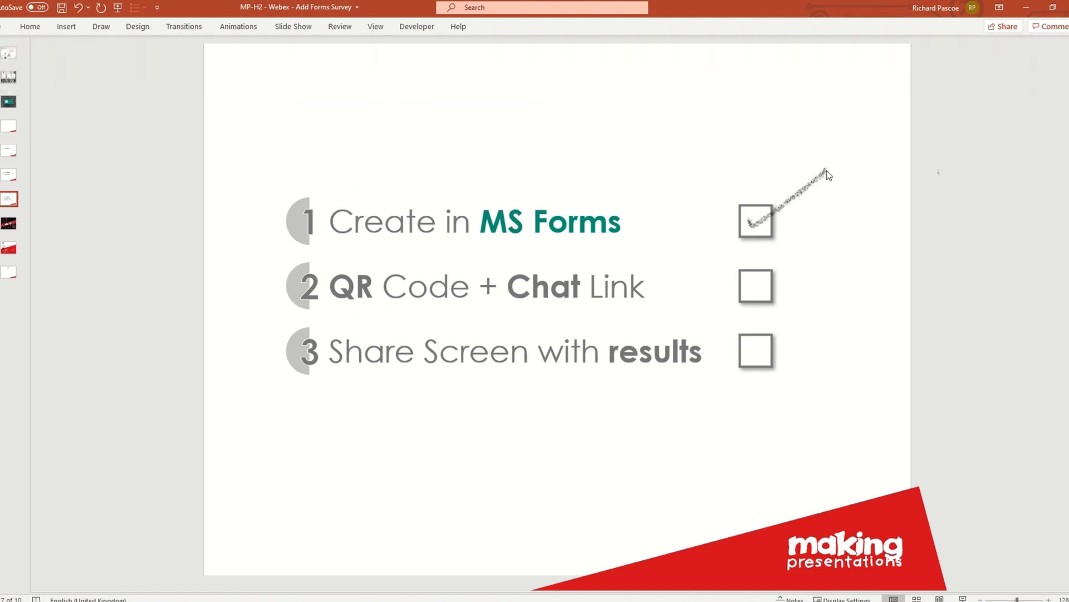
{"action": "left_click", "coordinate": [101, 27]}
{"action": "left_click", "coordinate": [605, 277]}
{"action": "left_click", "coordinate": [9, 272]}
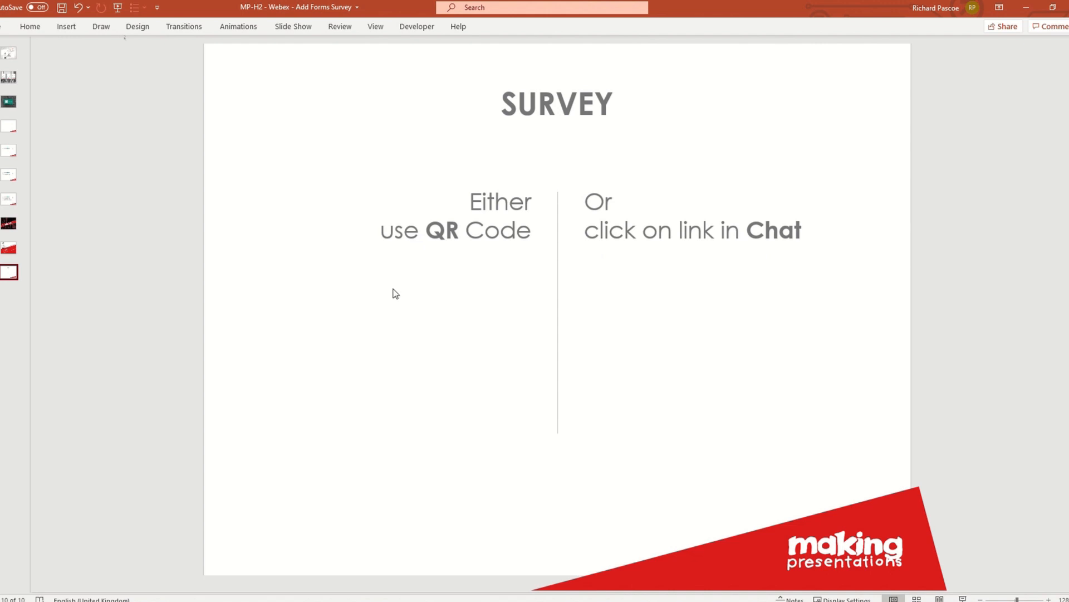
Step: Switch back to Microsoft Forms and download the QR code for sharing the MY STYLE form
{"action": "key", "text": "alt+Tab"}
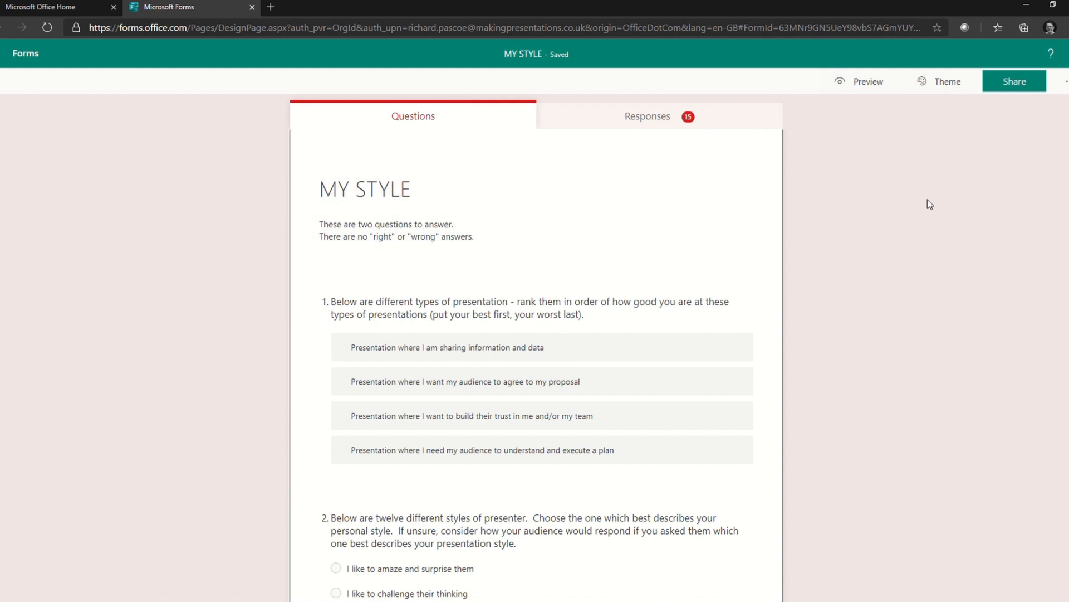
{"action": "left_click", "coordinate": [1042, 90]}
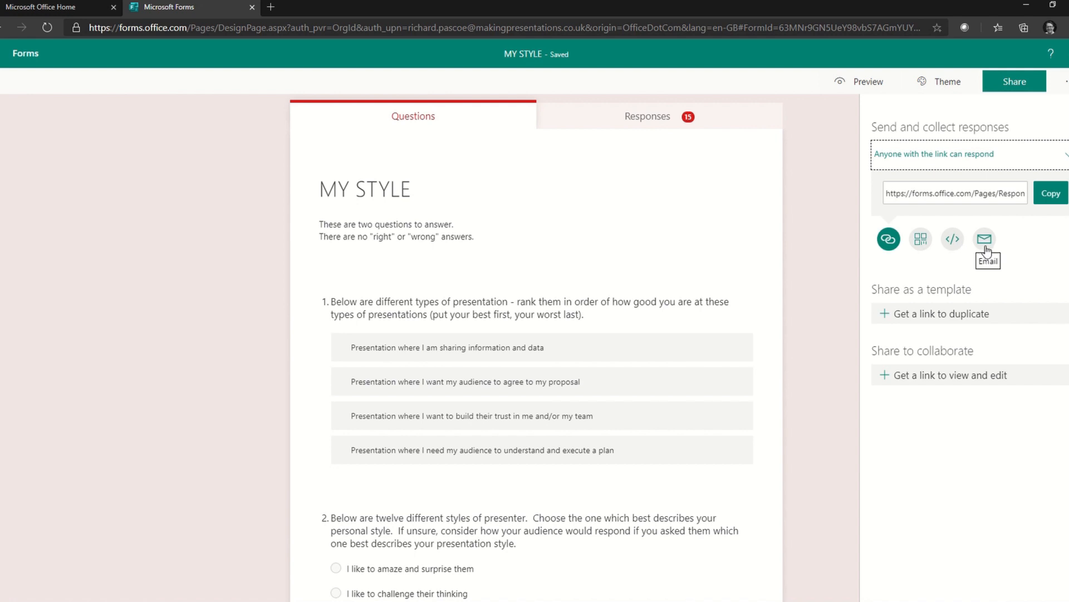
{"action": "left_click", "coordinate": [925, 240]}
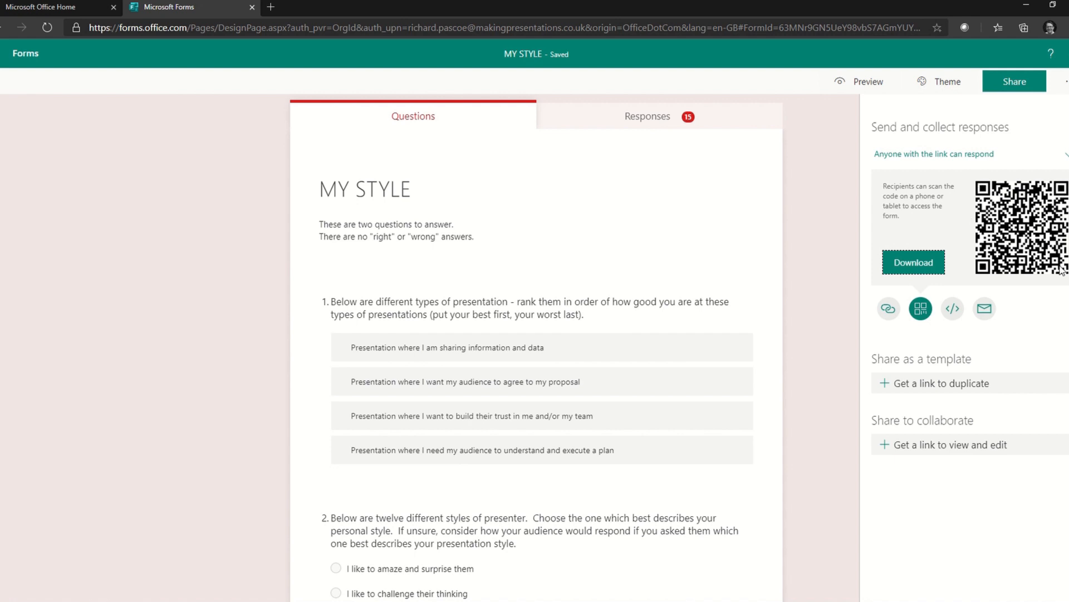
{"action": "left_click", "coordinate": [914, 263]}
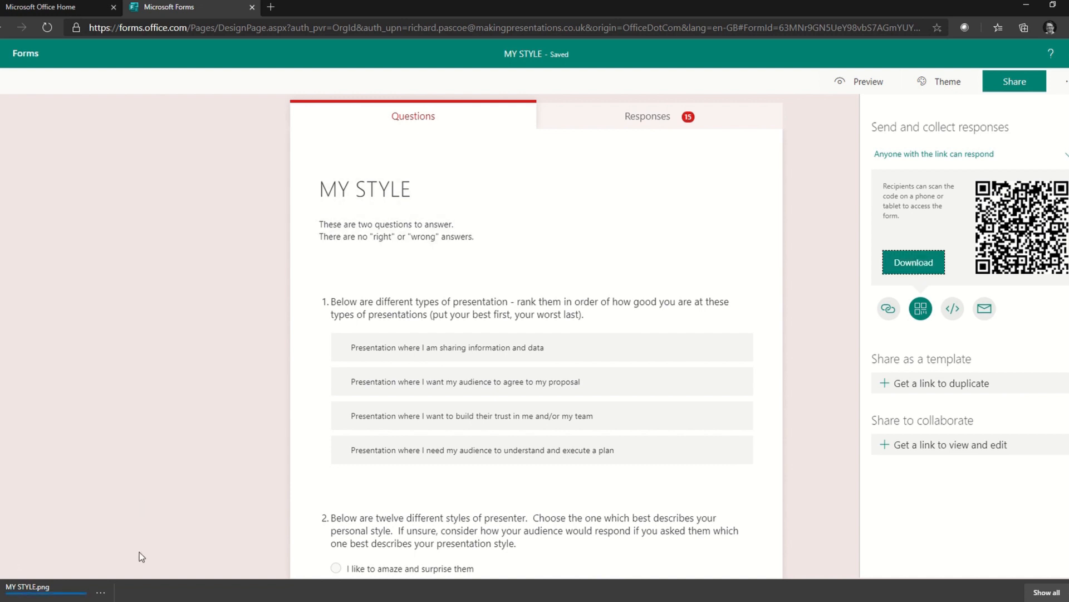
Step: Insert the downloaded MY STYLE image from the Downloads folder into PowerPoint's SURVEY slide and shrink it to fit beneath "use QR Code"
{"action": "mouse_move", "coordinate": [161, 599]}
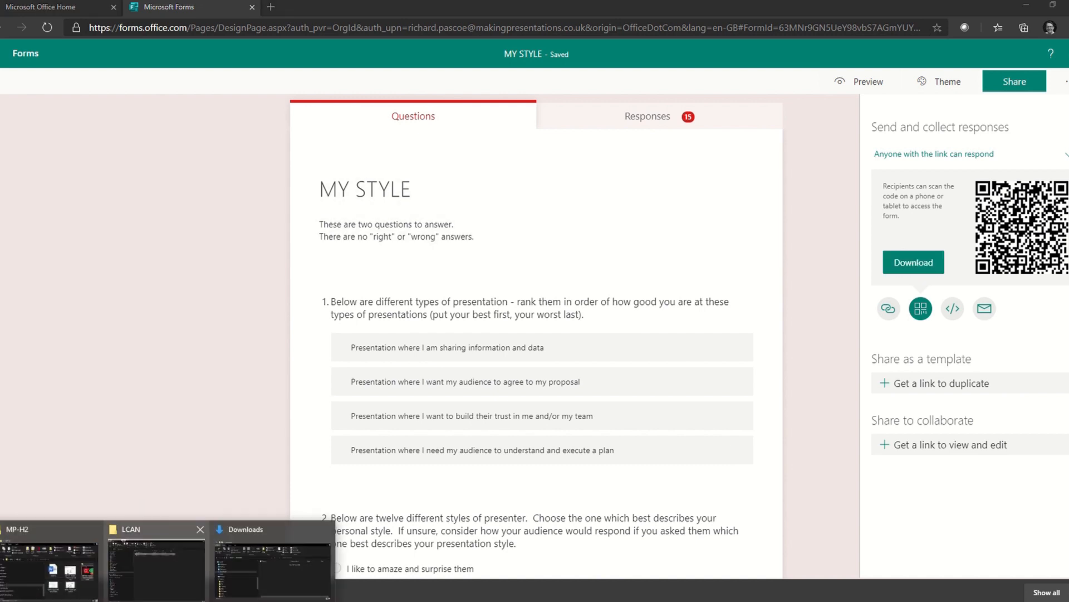
{"action": "left_click", "coordinate": [253, 581]}
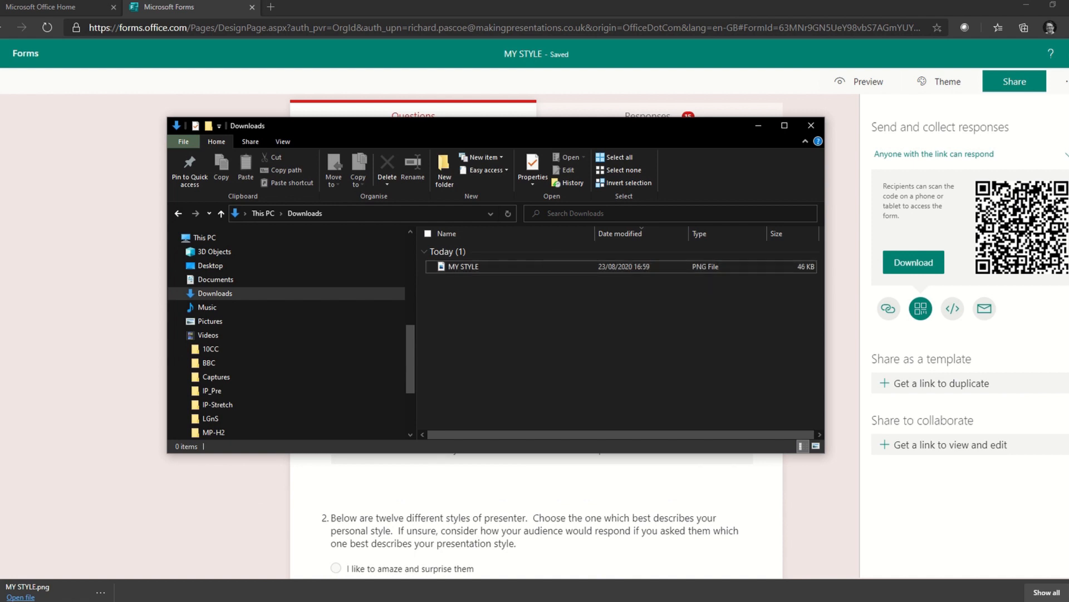
{"action": "left_click", "coordinate": [361, 572]}
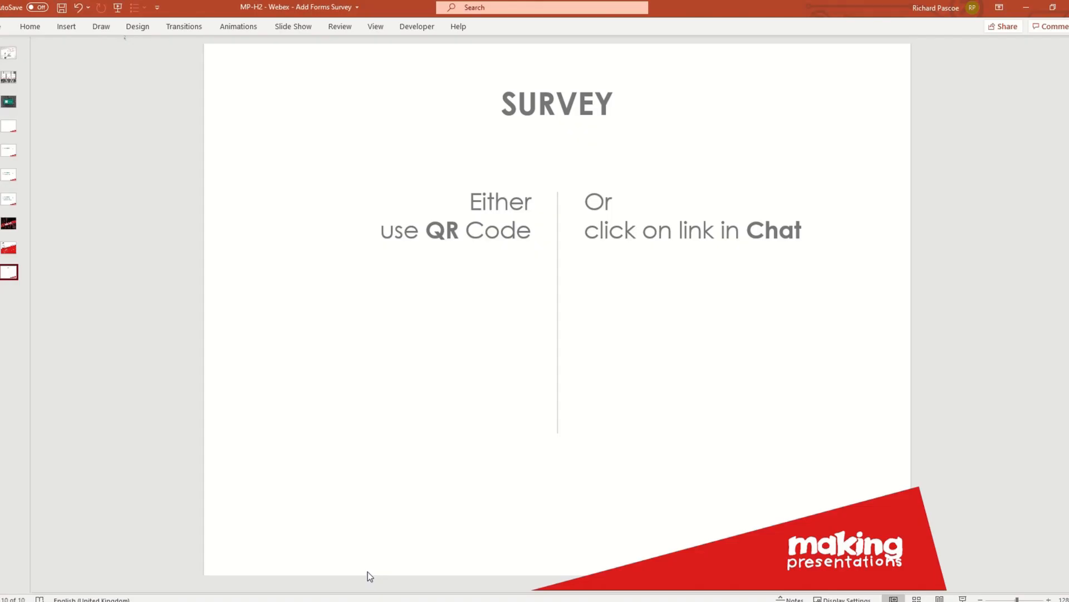
{"action": "key", "text": "alt+Tab"}
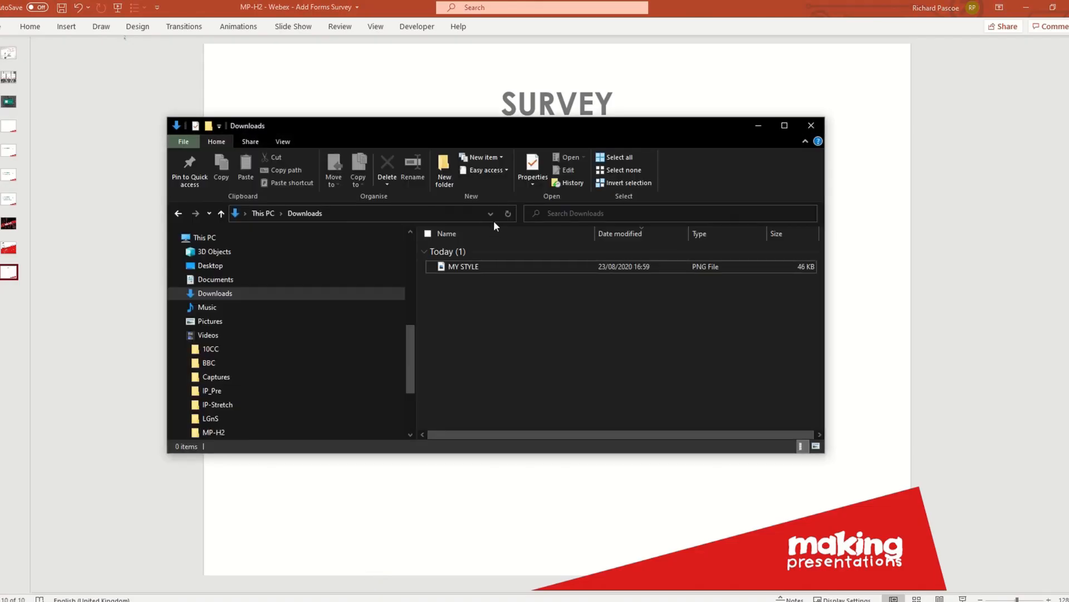
{"action": "left_click_drag", "start_coordinate": [500, 278], "coordinate": [468, 434]}
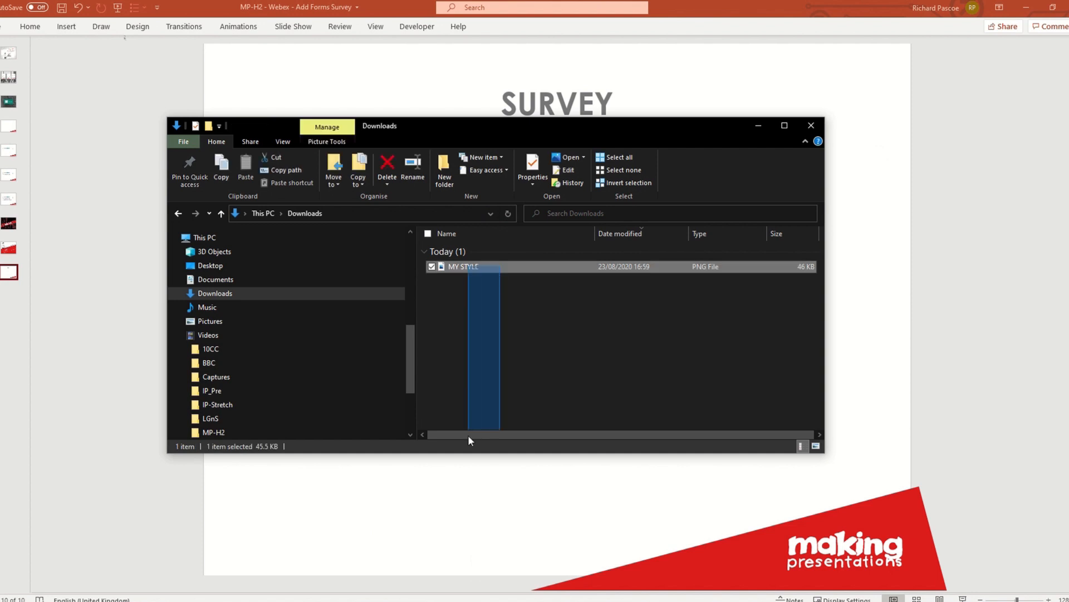
{"action": "left_click_drag", "start_coordinate": [471, 268], "coordinate": [431, 510]}
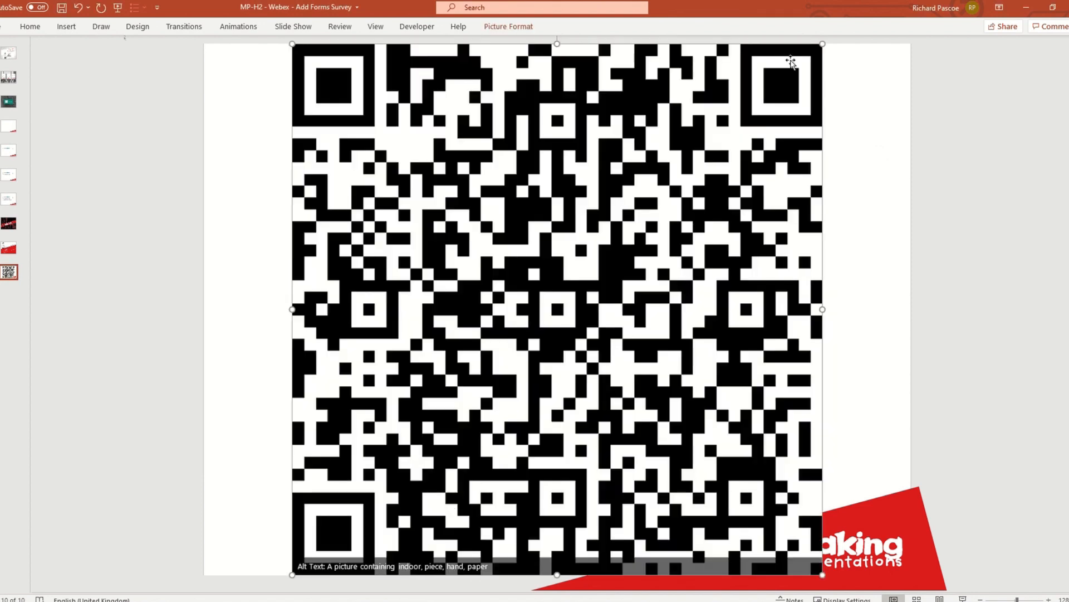
{"action": "left_click_drag", "start_coordinate": [823, 44], "coordinate": [446, 420]}
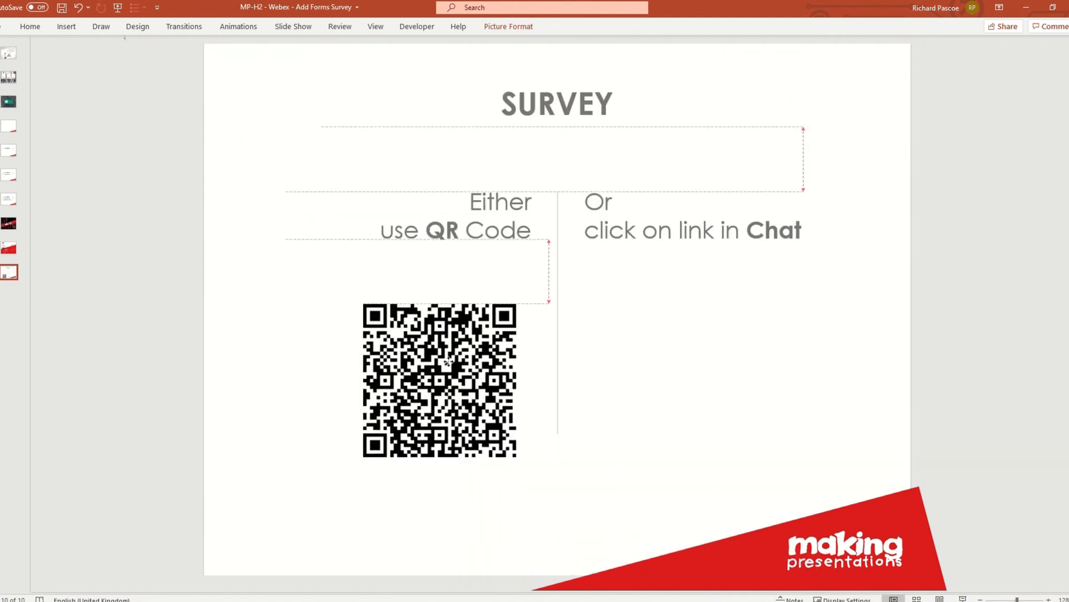
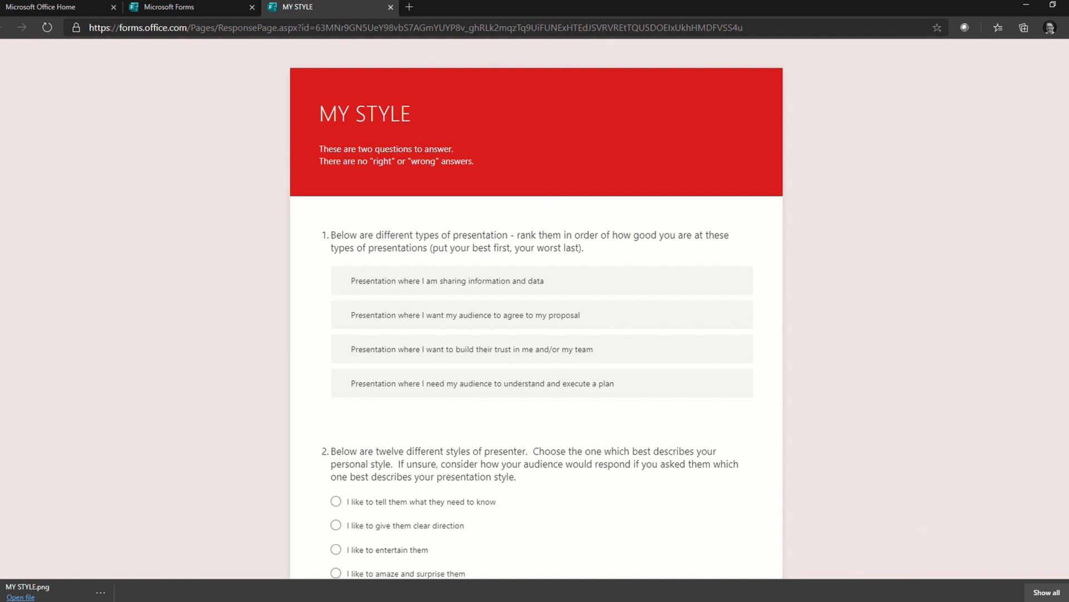
Step: Switch to PowerPoint and draw a pencil tick in the box beside "QR Code + Chat Link" on the checklist slide
{"action": "left_click", "coordinate": [358, 567]}
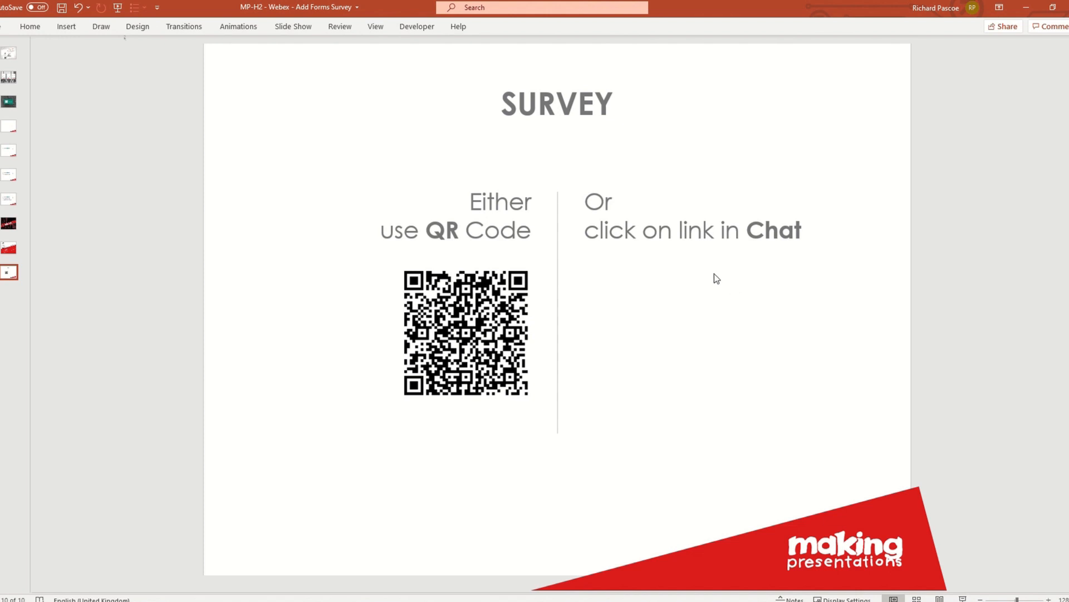
{"action": "left_click", "coordinate": [9, 199]}
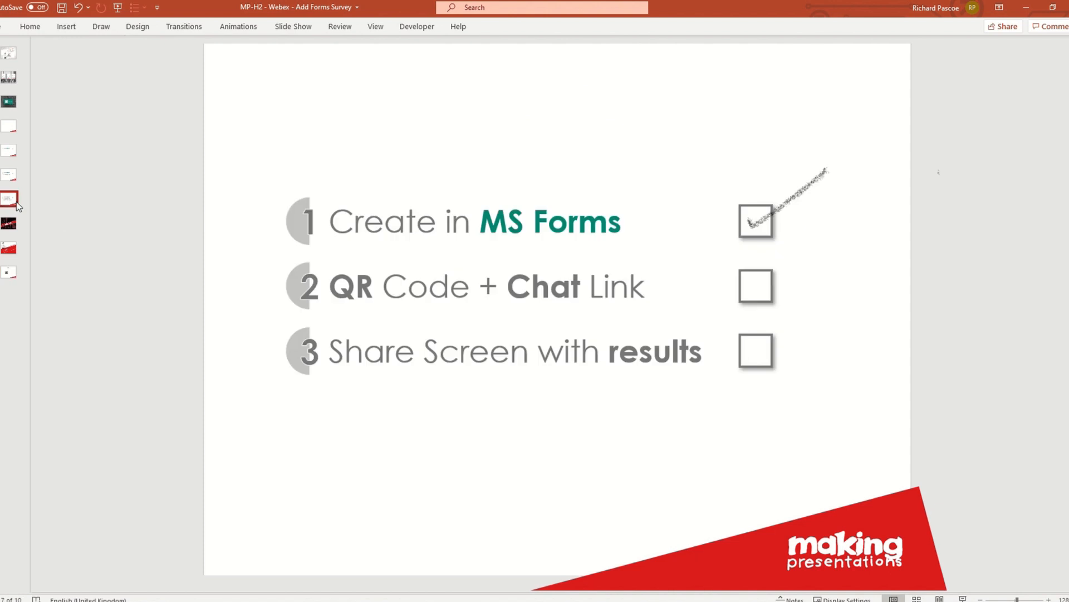
{"action": "left_click", "coordinate": [103, 28]}
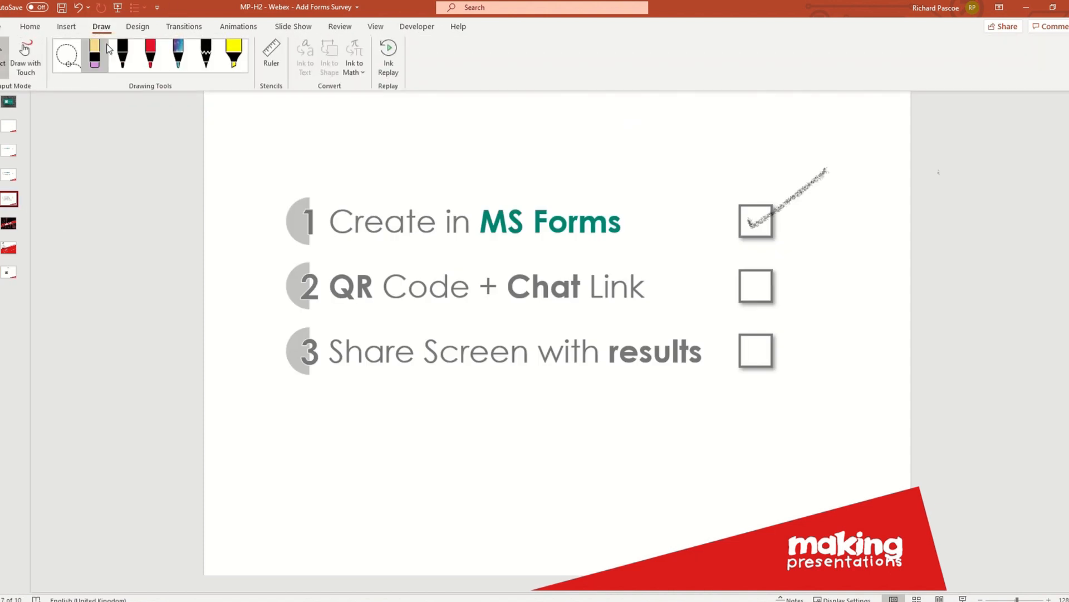
{"action": "left_click", "coordinate": [666, 242]}
{"action": "mouse_move", "coordinate": [752, 282]}
{"action": "left_mouse_down"}
{"action": "mouse_move", "coordinate": [753, 298]}
{"action": "mouse_move", "coordinate": [823, 243]}
{"action": "left_mouse_up"}
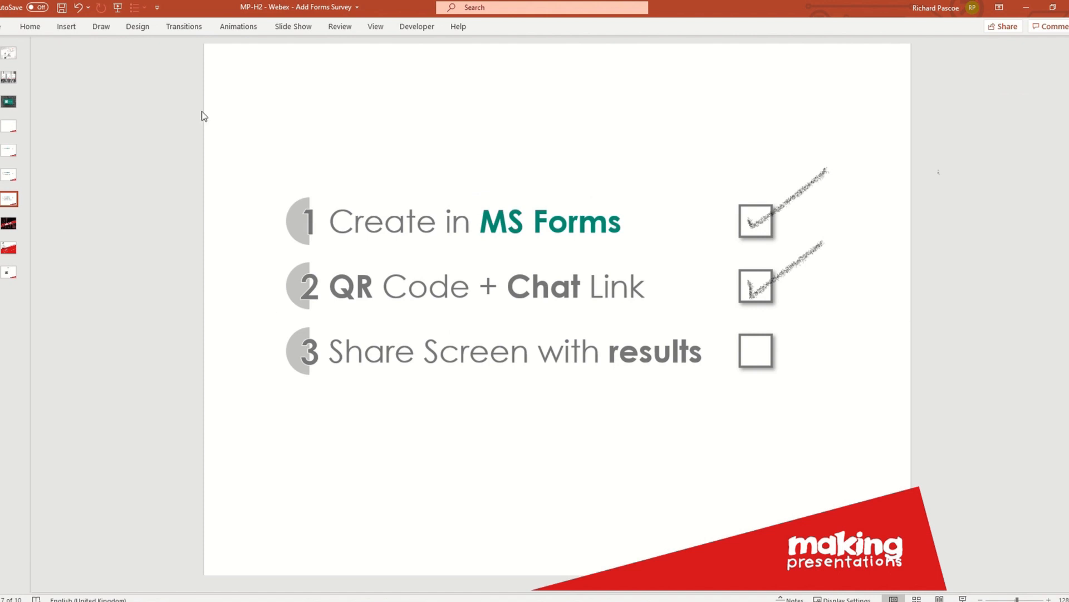
{"action": "left_click", "coordinate": [100, 29]}
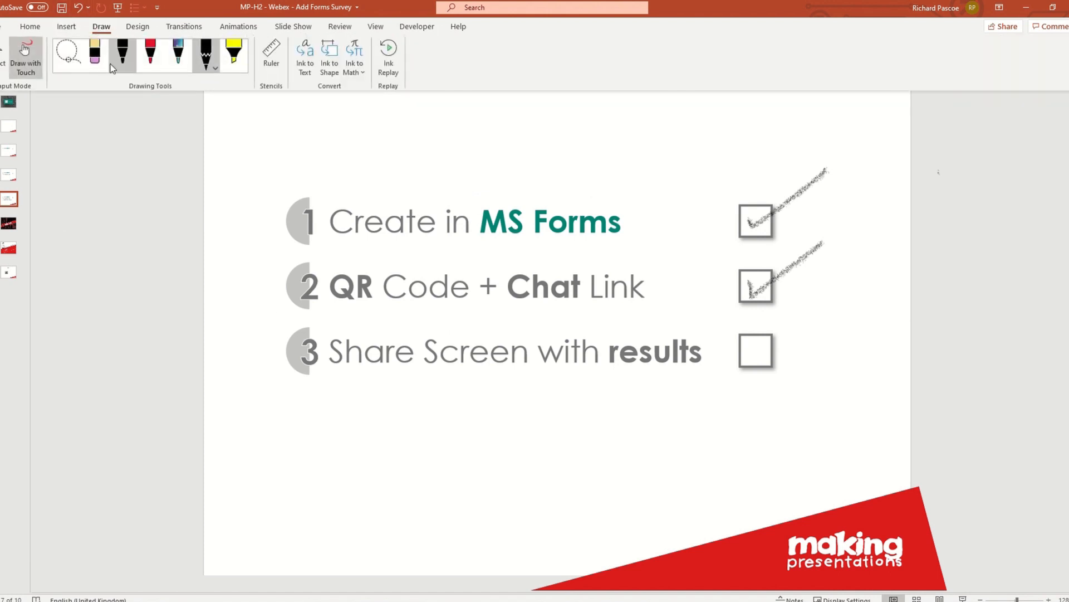
{"action": "left_click", "coordinate": [126, 295]}
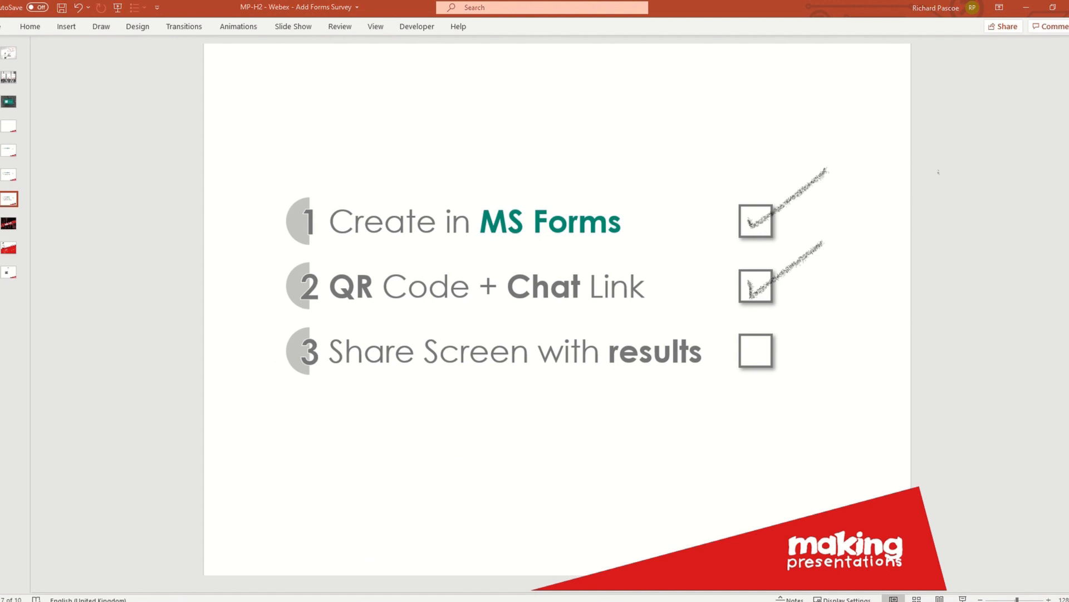
Step: Switch to the Webex meeting and share Screen 2 with the participants
{"action": "left_click", "coordinate": [214, 585]}
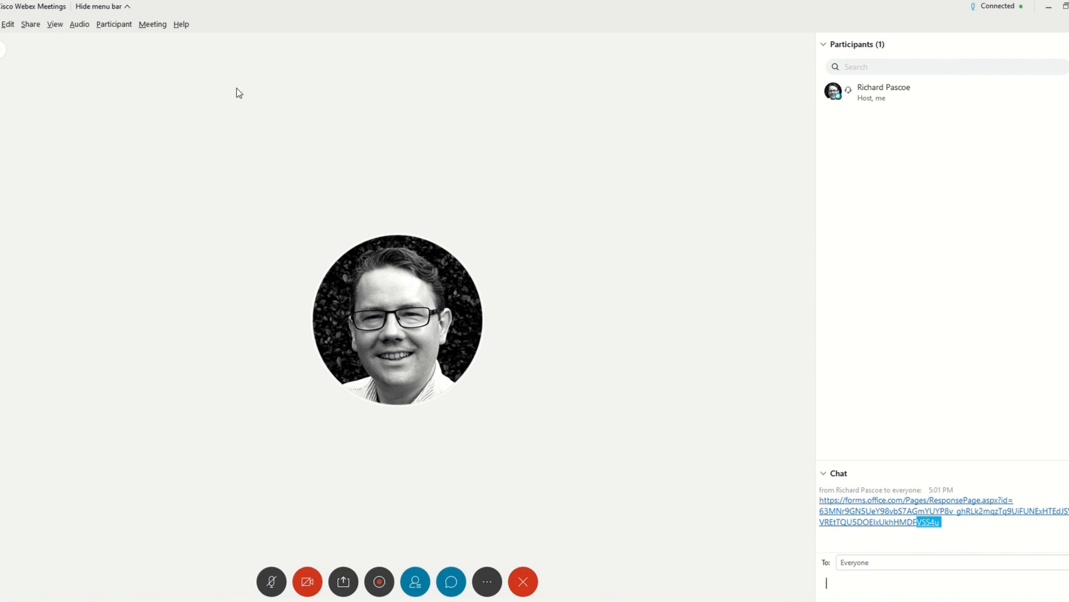
{"action": "left_click", "coordinate": [33, 28]}
{"action": "left_click", "coordinate": [45, 42]}
{"action": "mouse_move", "coordinate": [442, 374]}
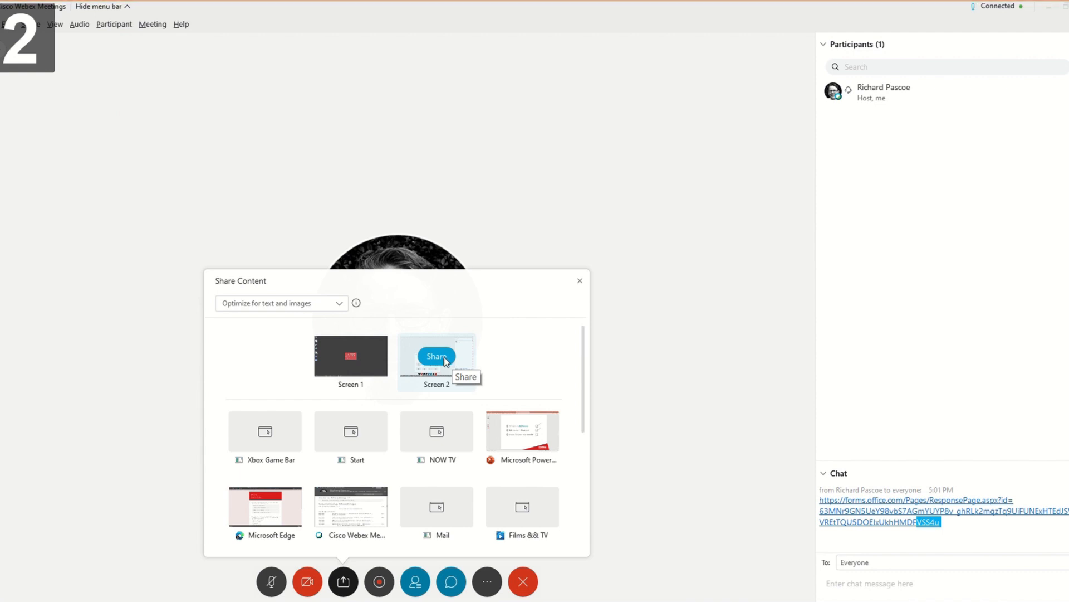
{"action": "left_click", "coordinate": [446, 359]}
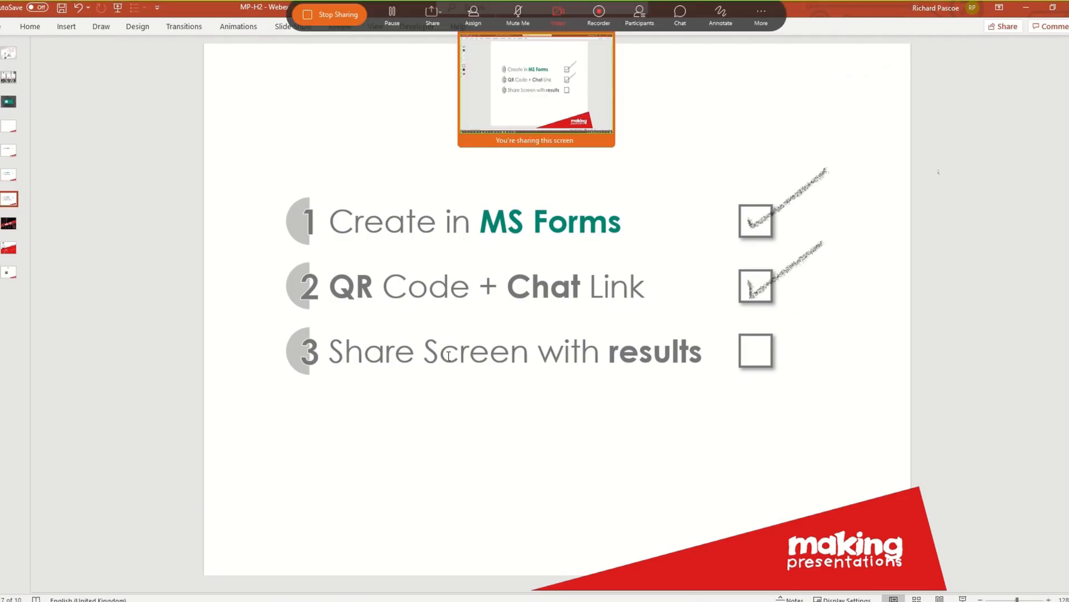
Step: Switch to Microsoft Forms and examine the MY STYLE response charts for both questions, enlarging them for the audience
{"action": "key", "text": "alt+Tab"}
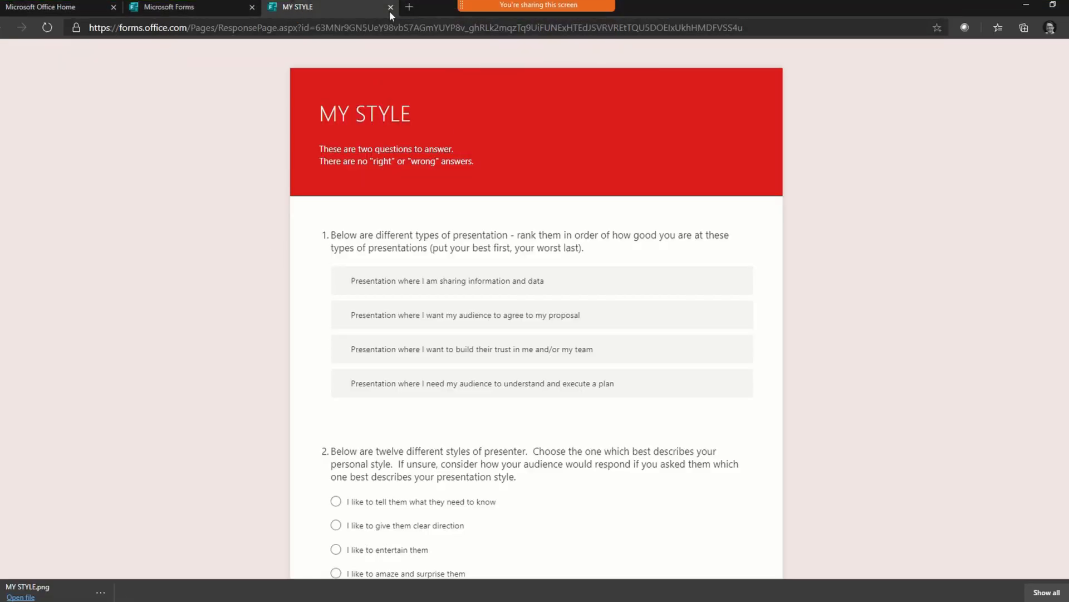
{"action": "left_click", "coordinate": [187, 9]}
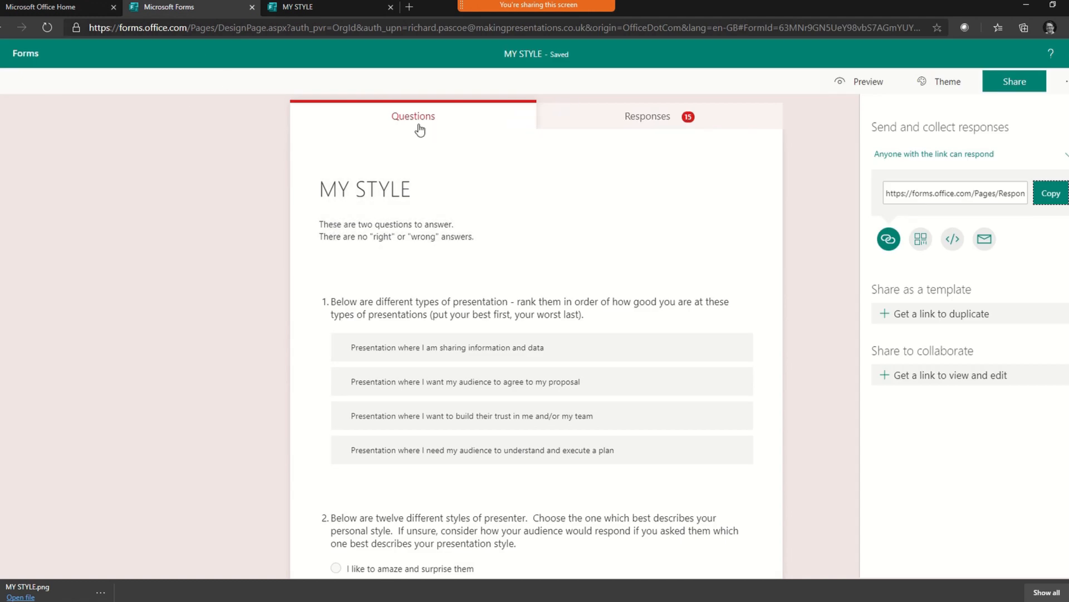
{"action": "left_click", "coordinate": [653, 125]}
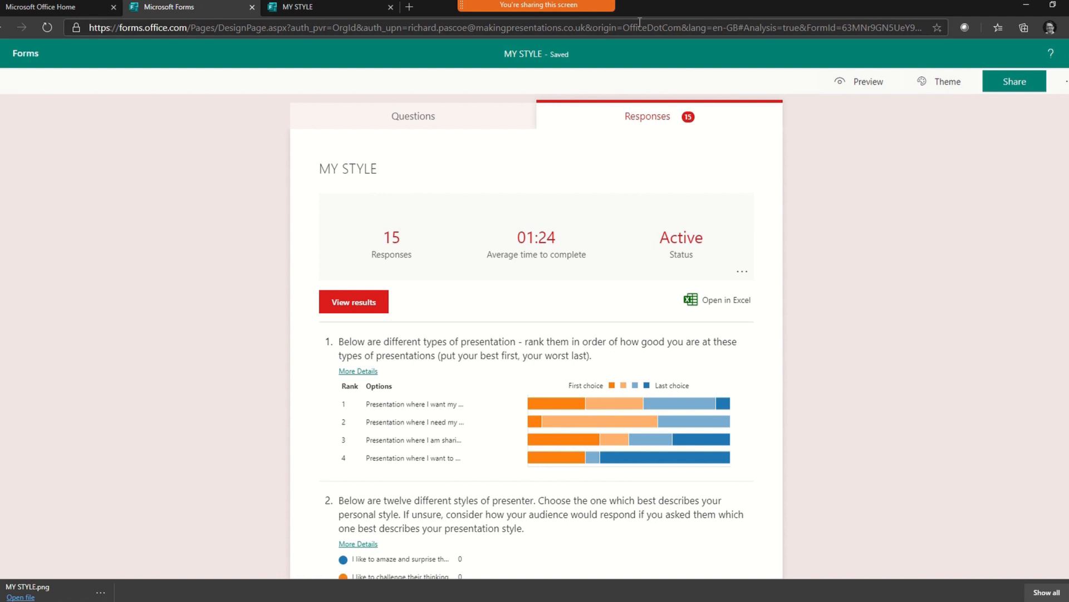
{"action": "scroll", "coordinate": [867, 292], "scroll_direction": "down", "scroll_amount": 2}
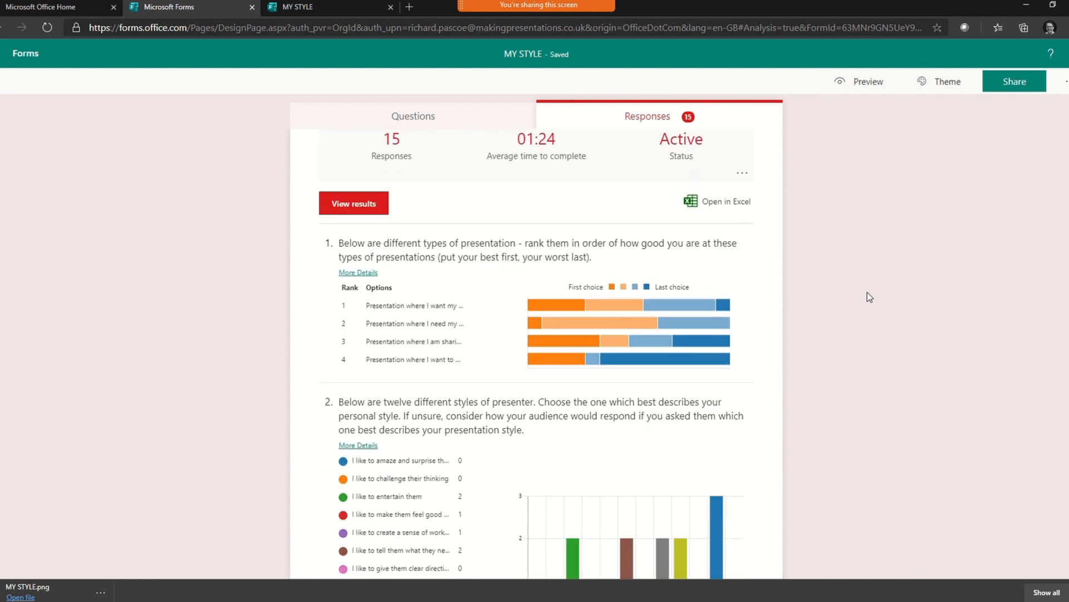
{"action": "scroll", "coordinate": [867, 292], "scroll_direction": "up", "scroll_amount": 4}
{"action": "scroll", "coordinate": [867, 293], "scroll_direction": "left", "scroll_amount": 3}
{"action": "scroll", "coordinate": [869, 296], "scroll_direction": "left", "scroll_amount": 3}
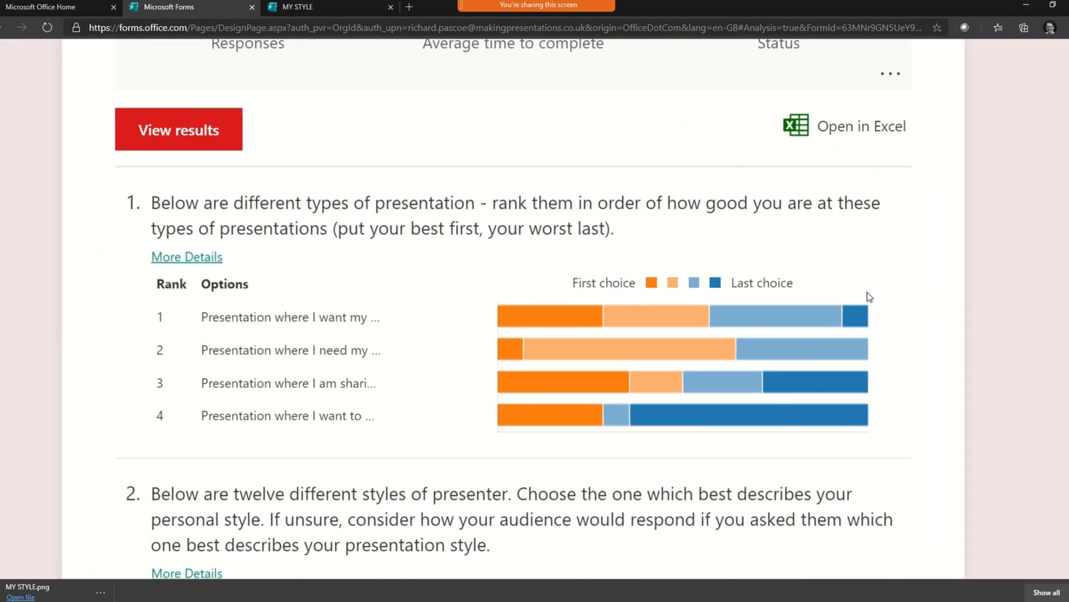
{"action": "scroll", "coordinate": [870, 296], "scroll_direction": "down", "scroll_amount": 6}
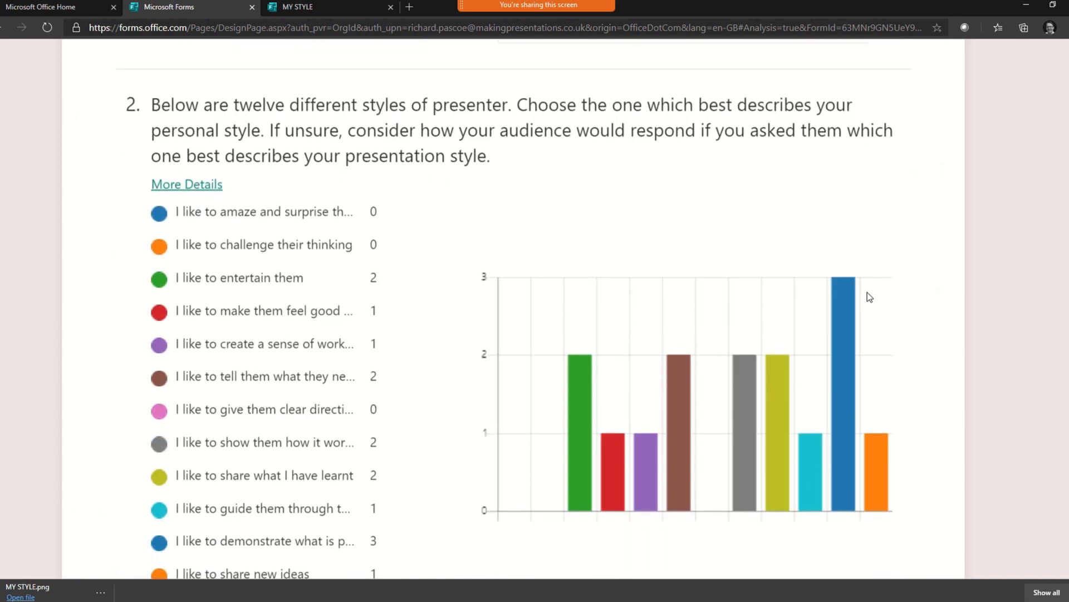
{"action": "scroll", "coordinate": [870, 297], "scroll_direction": "down", "scroll_amount": 2}
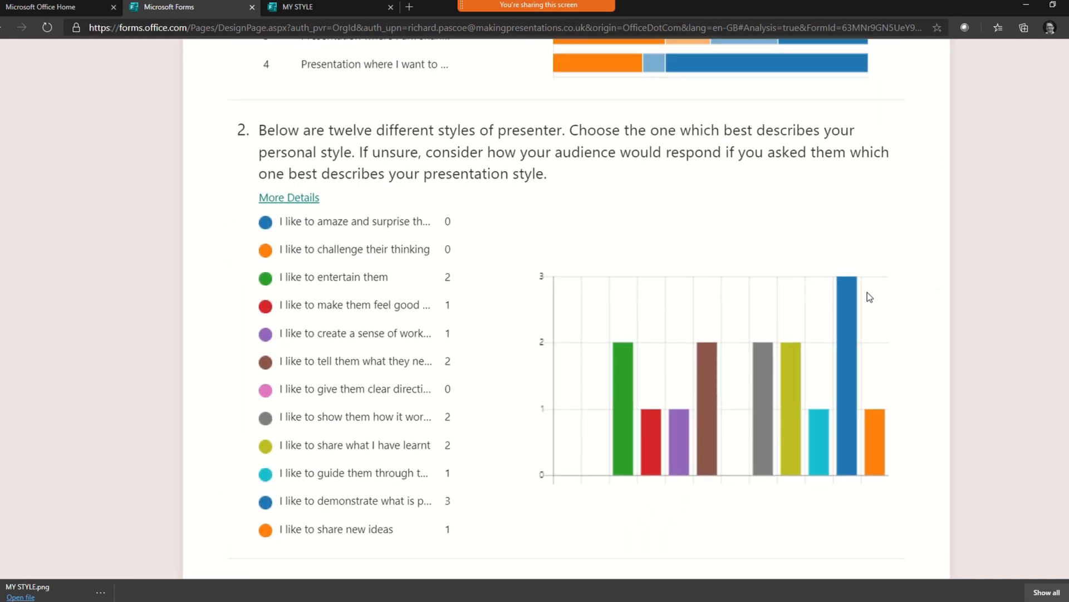
{"action": "scroll", "coordinate": [869, 297], "scroll_direction": "down", "scroll_amount": 2}
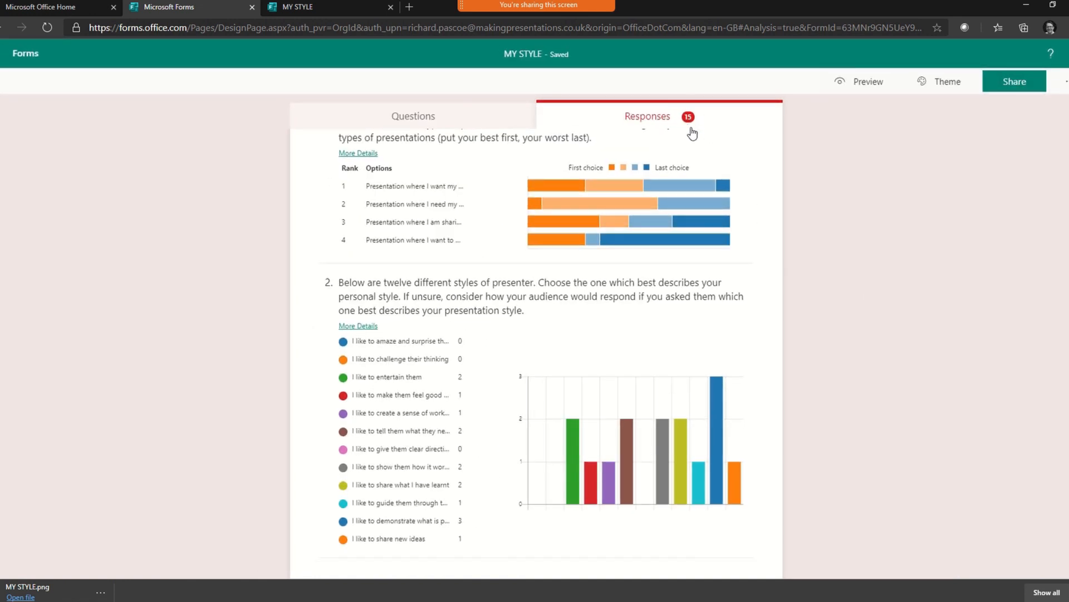
Step: Rank the presentation types in the MY STYLE survey, choose "I like to share what I have learnt", submit it, and return to the results
{"action": "left_click", "coordinate": [342, 8]}
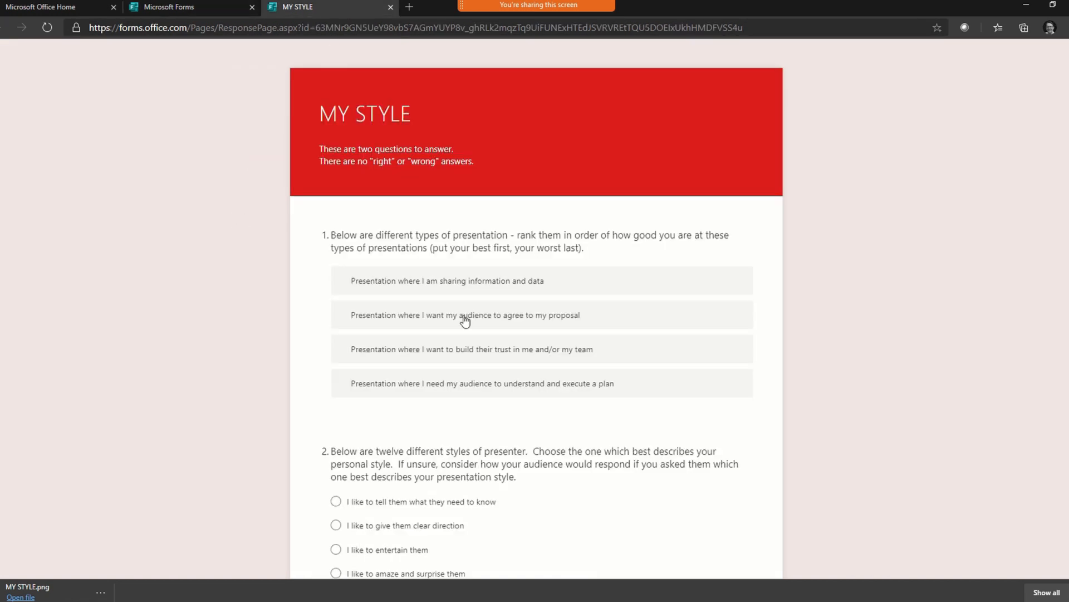
{"action": "left_click_drag", "start_coordinate": [496, 296], "coordinate": [509, 336]}
{"action": "left_click_drag", "start_coordinate": [535, 388], "coordinate": [520, 338]}
{"action": "scroll", "coordinate": [521, 335], "scroll_direction": "down", "scroll_amount": 5}
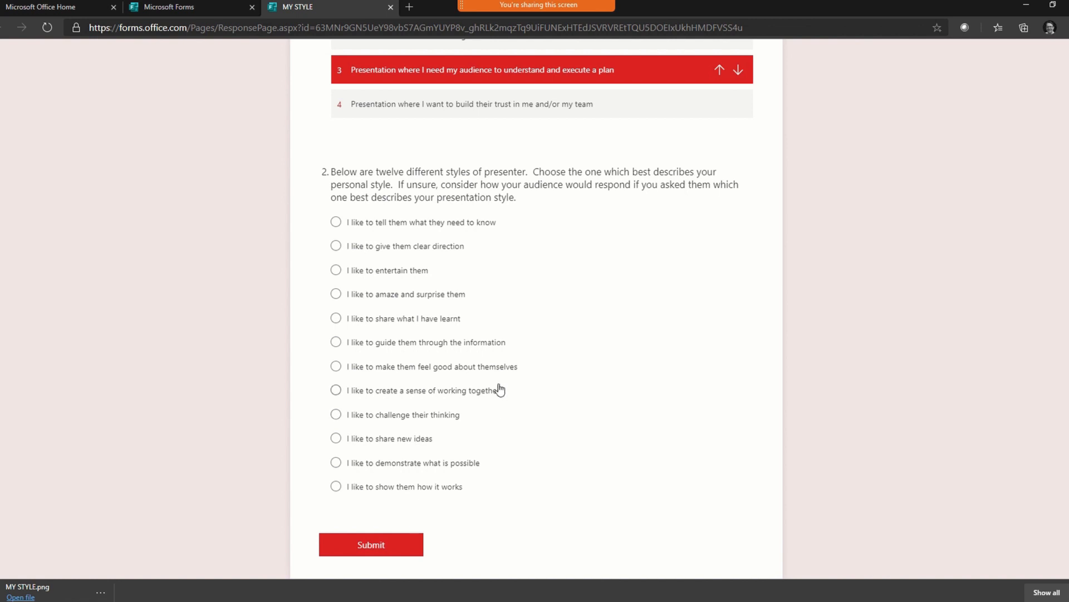
{"action": "left_click", "coordinate": [336, 318]}
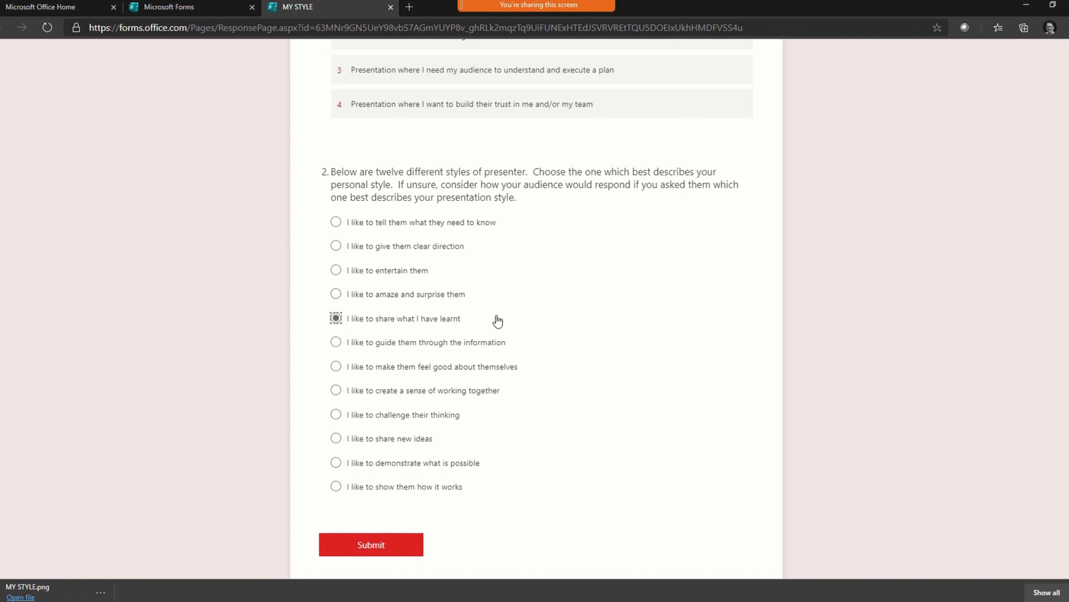
{"action": "left_click", "coordinate": [406, 544]}
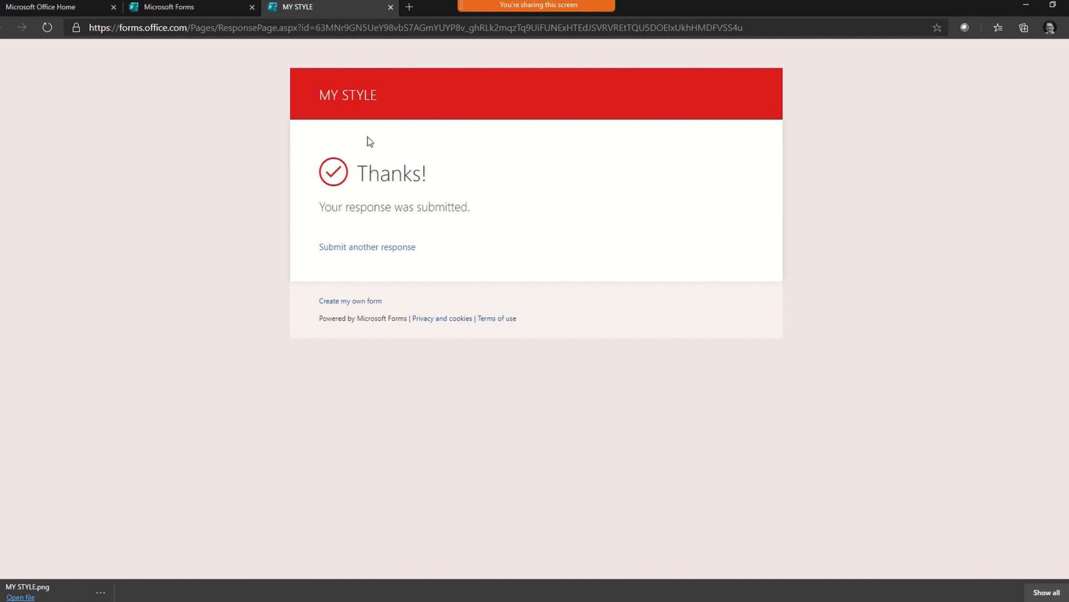
{"action": "left_click", "coordinate": [209, 12]}
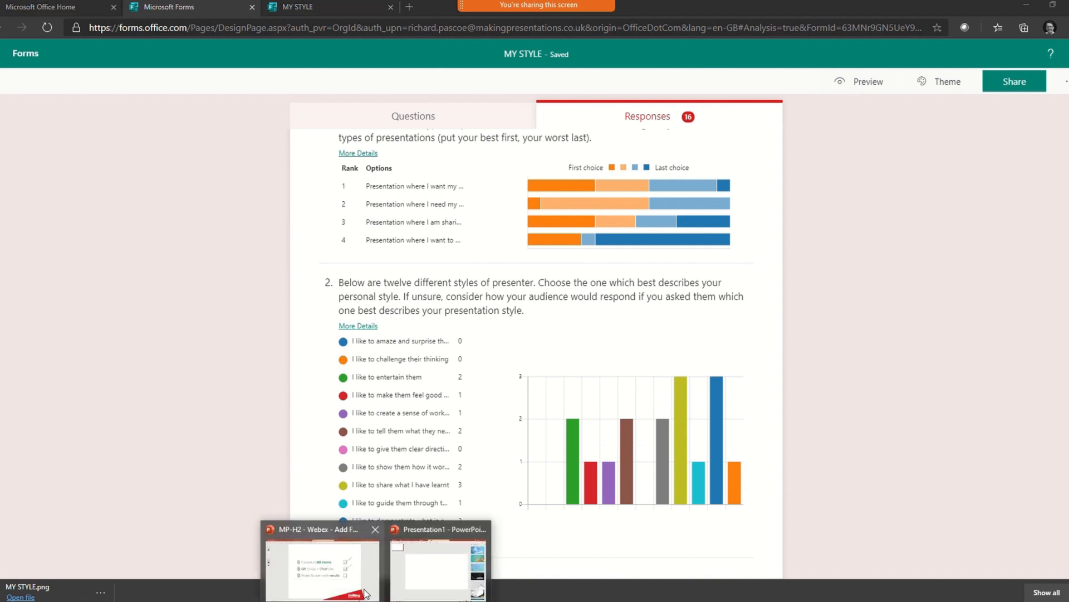
Step: Switch to PowerPoint, draw a pencil tick beside "Share Screen with results", and run the slide show to the BEWARE slide
{"action": "left_click", "coordinate": [365, 580]}
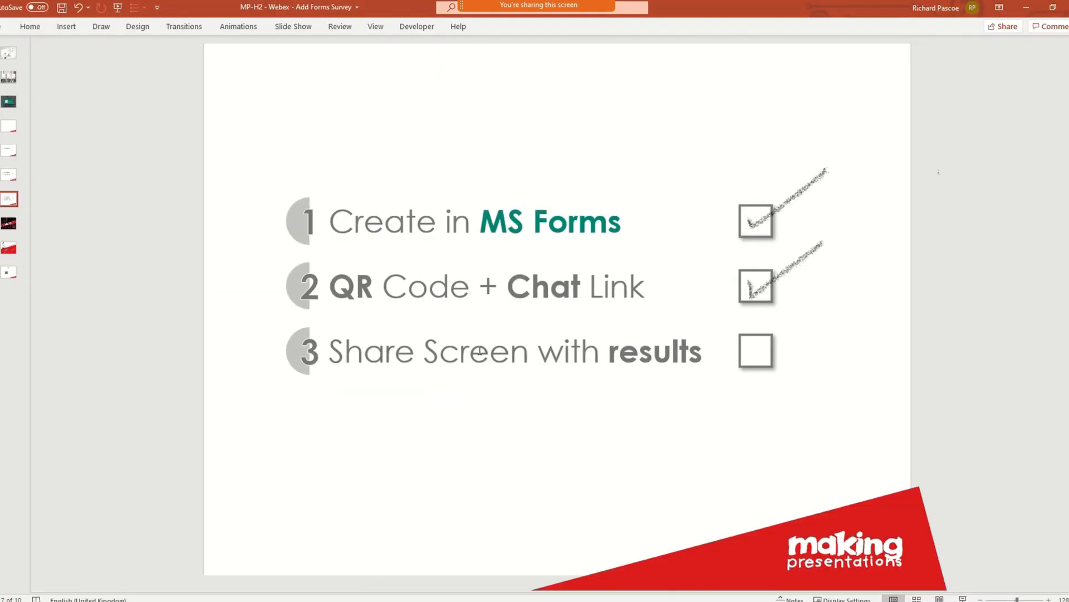
{"action": "left_click", "coordinate": [101, 27]}
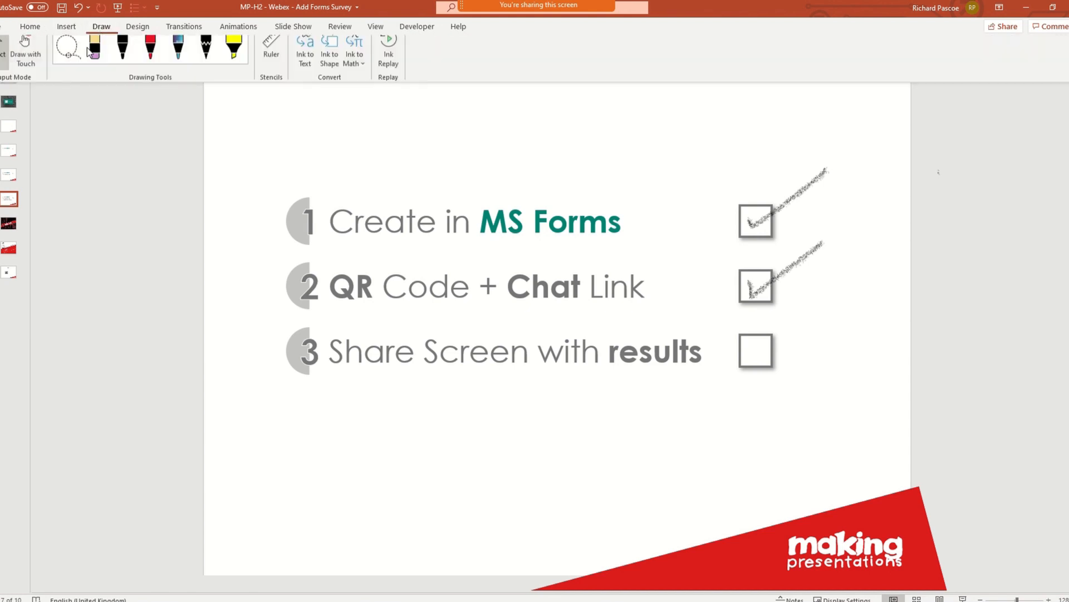
{"action": "left_click", "coordinate": [206, 54]}
{"action": "mouse_move", "coordinate": [750, 349]}
{"action": "left_mouse_down"}
{"action": "mouse_move", "coordinate": [755, 357]}
{"action": "mouse_move", "coordinate": [796, 324]}
{"action": "left_mouse_up"}
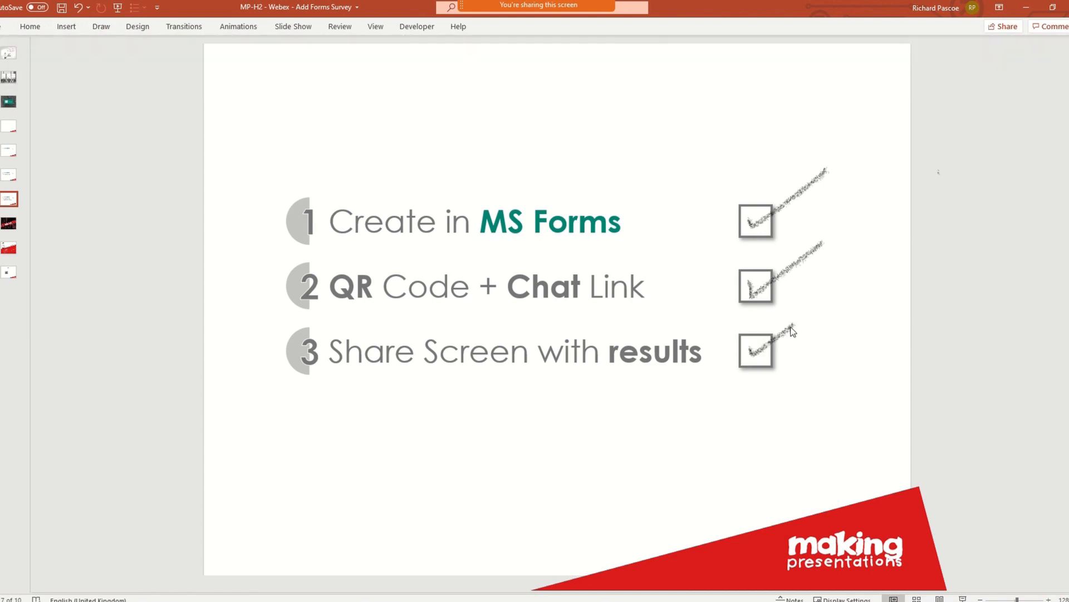
{"action": "left_click", "coordinate": [963, 598]}
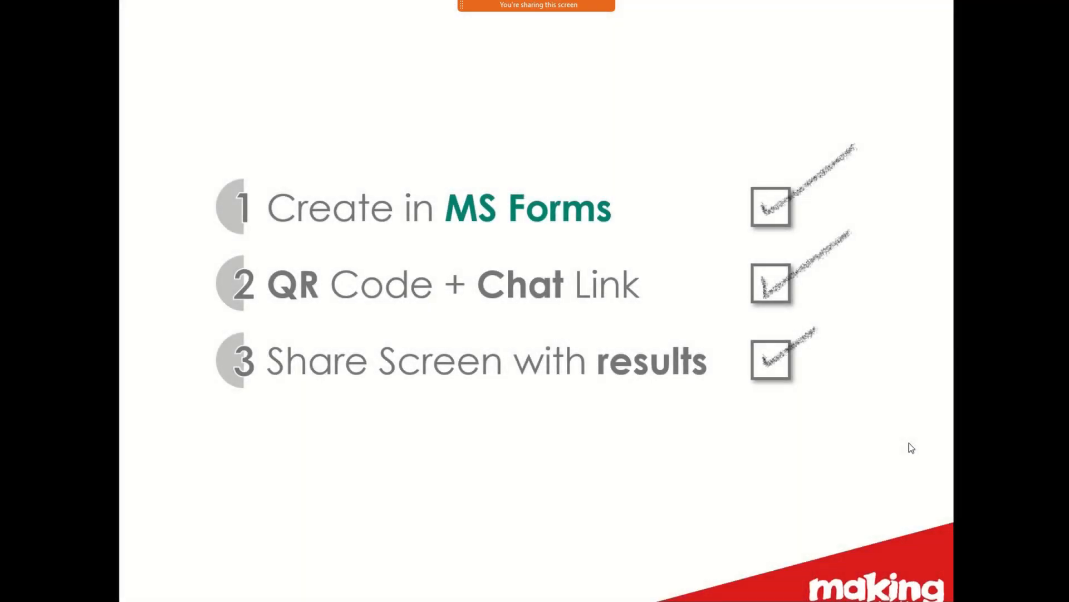
{"action": "left_click", "coordinate": [909, 442]}
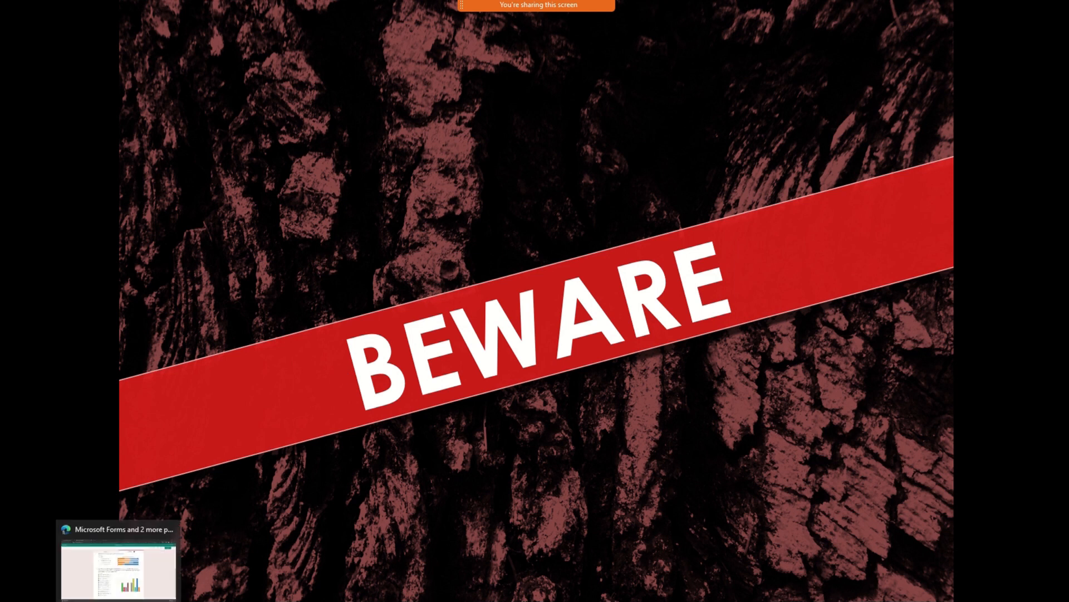
Step: Switch to Microsoft Forms, restrict MY STYLE responses to only people in the organisation, and restore "Anyone with the link can respond"
{"action": "left_click", "coordinate": [118, 599]}
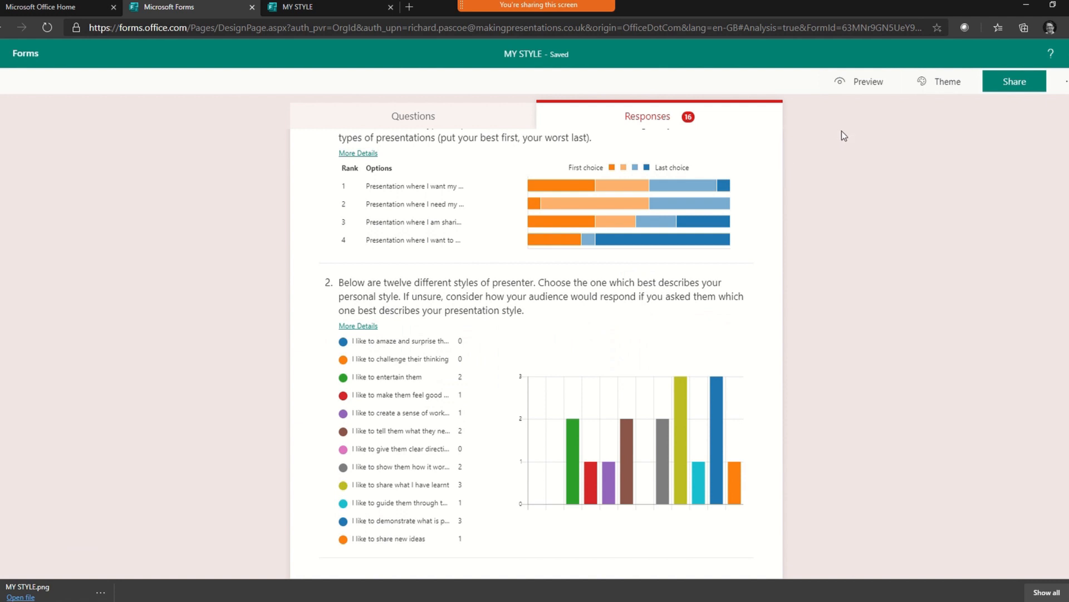
{"action": "left_click", "coordinate": [1024, 84]}
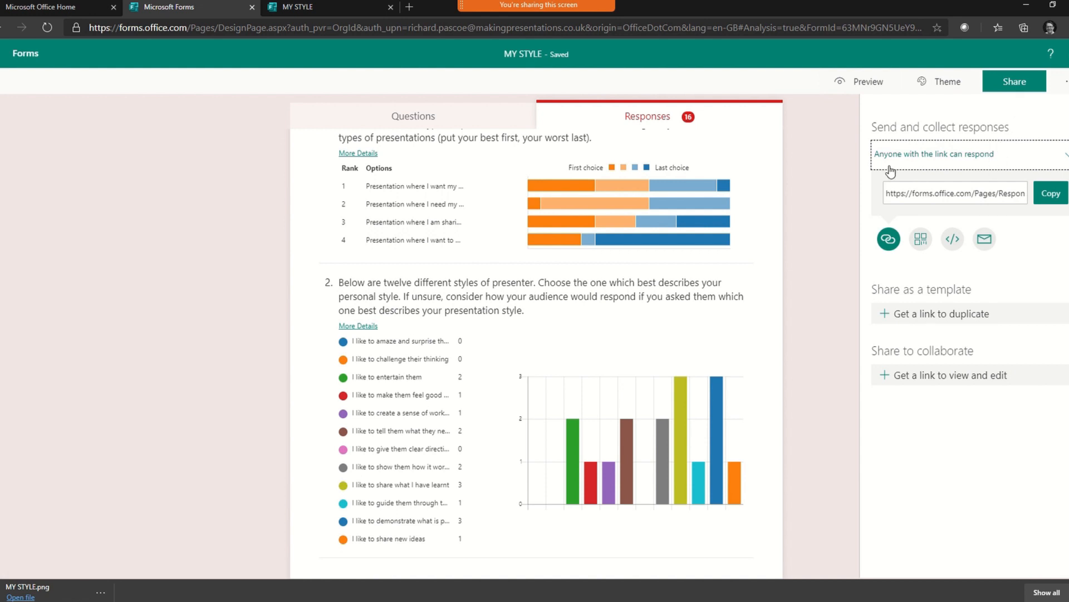
{"action": "left_click", "coordinate": [1024, 163]}
{"action": "left_click", "coordinate": [1031, 206]}
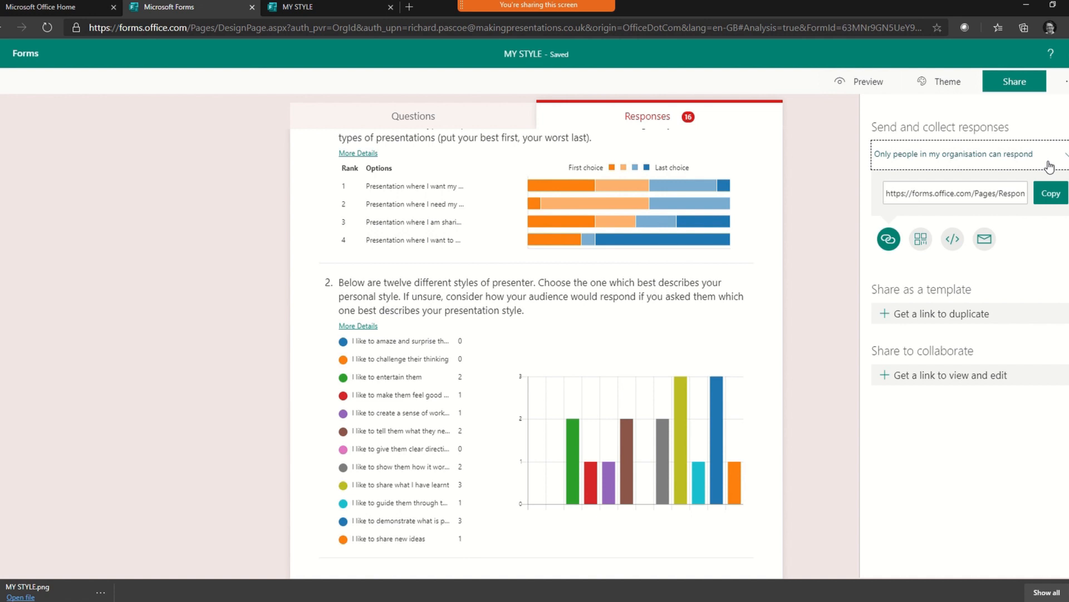
{"action": "left_click", "coordinate": [1050, 167]}
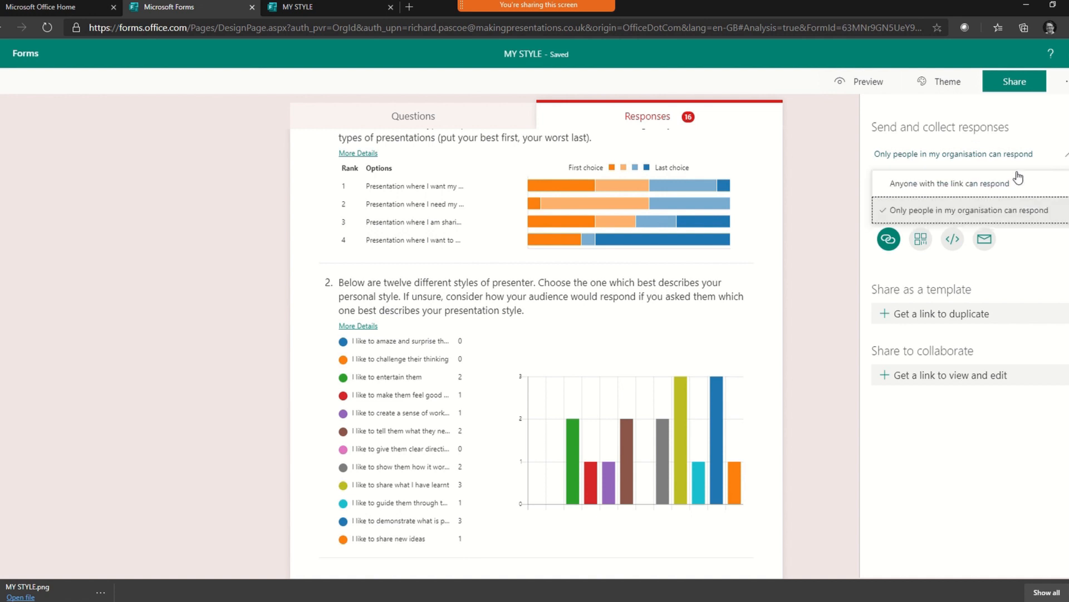
{"action": "left_click", "coordinate": [986, 184]}
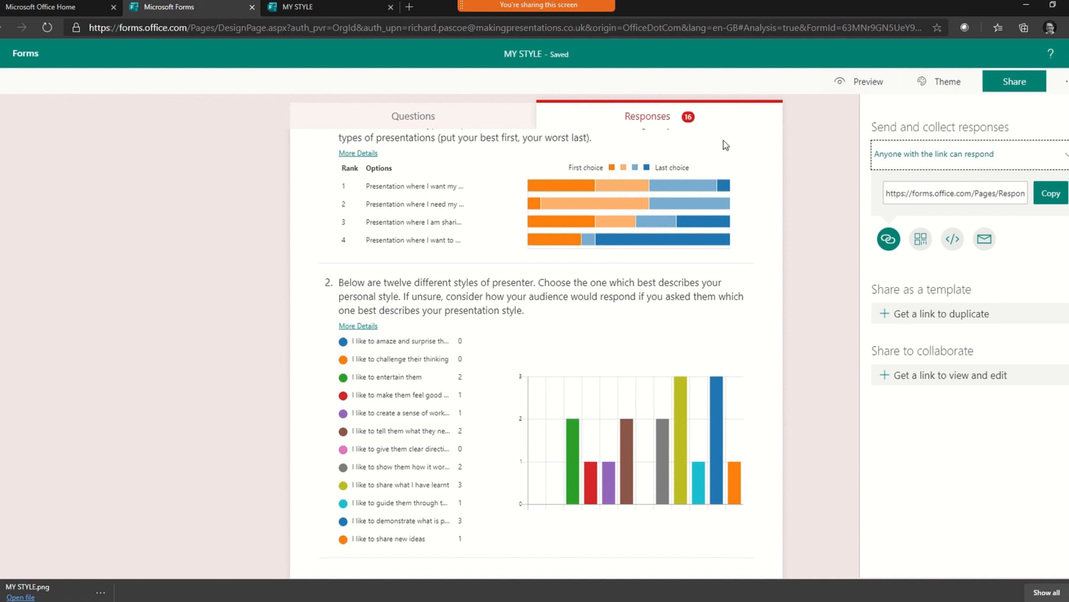
Step: Review the MY STYLE responses summary and the additional actions offered for its responses
{"action": "left_click", "coordinate": [719, 124]}
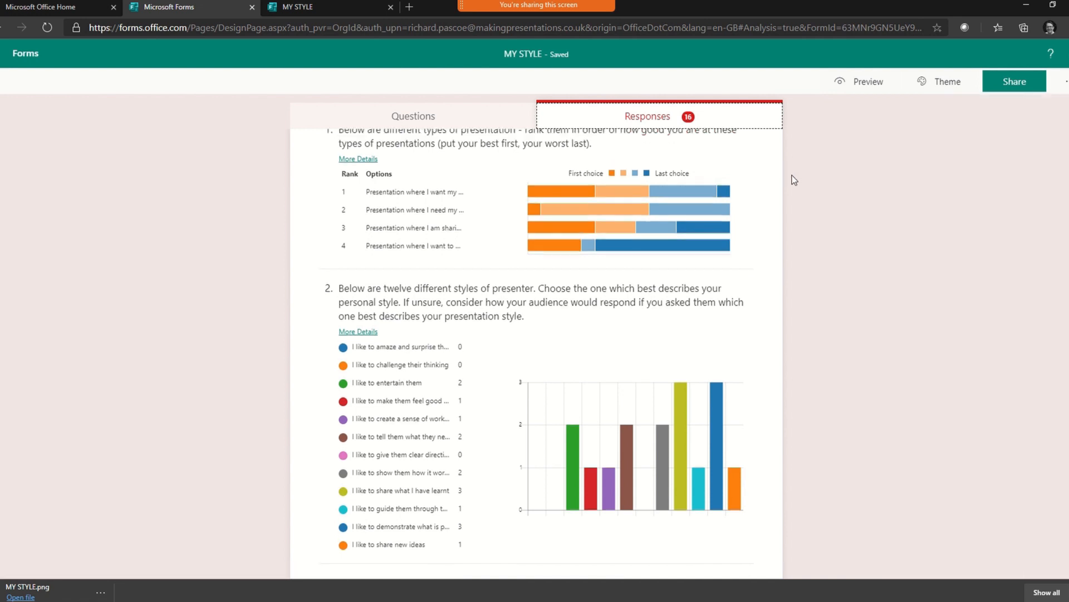
{"action": "scroll", "coordinate": [795, 179], "scroll_direction": "up", "scroll_amount": 4}
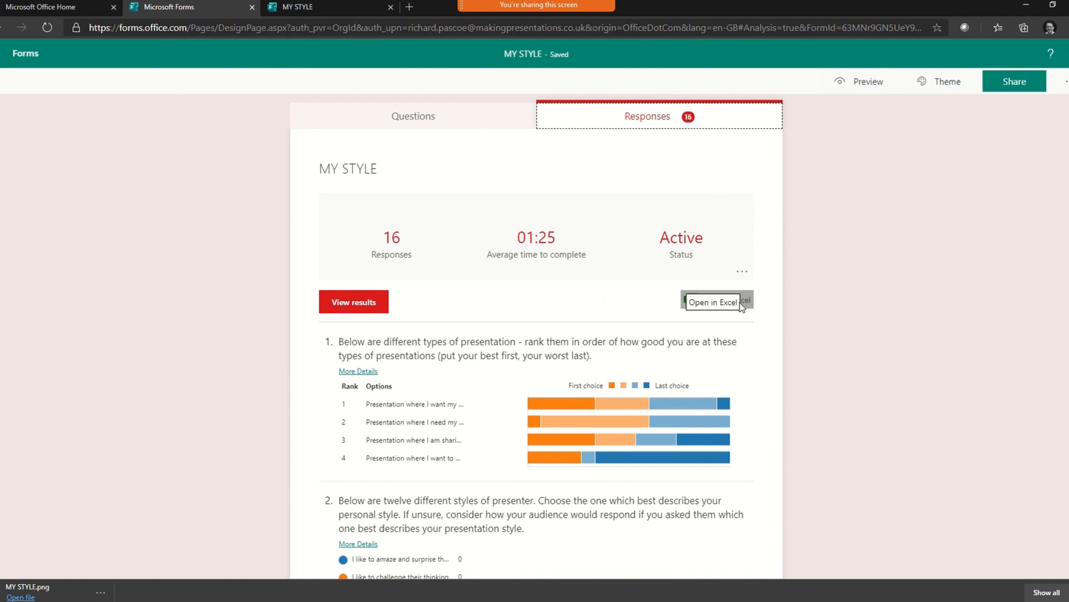
{"action": "left_click", "coordinate": [745, 273]}
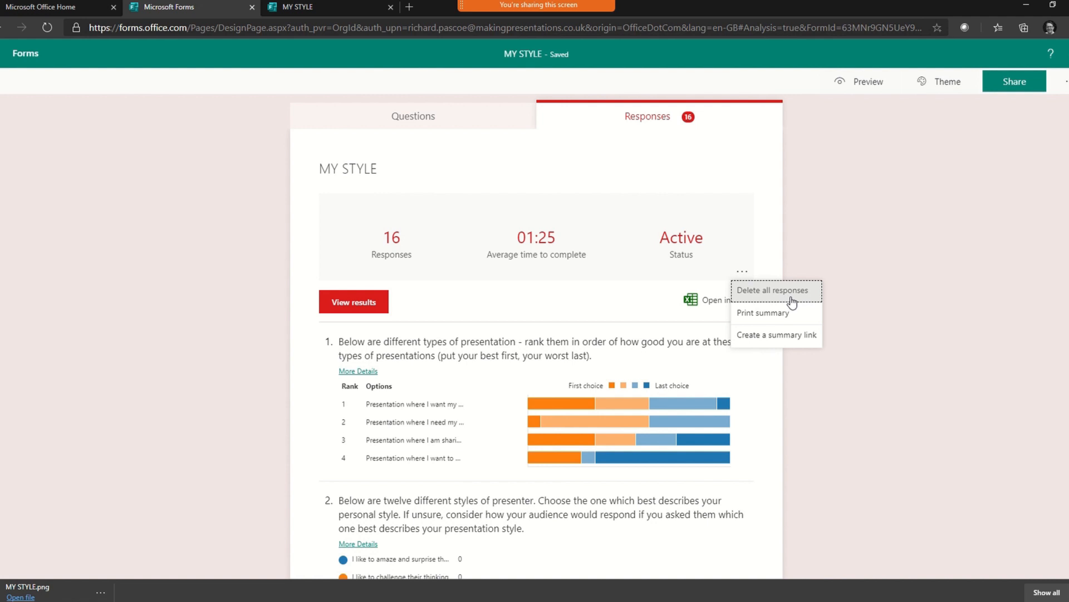
{"action": "left_click", "coordinate": [177, 137]}
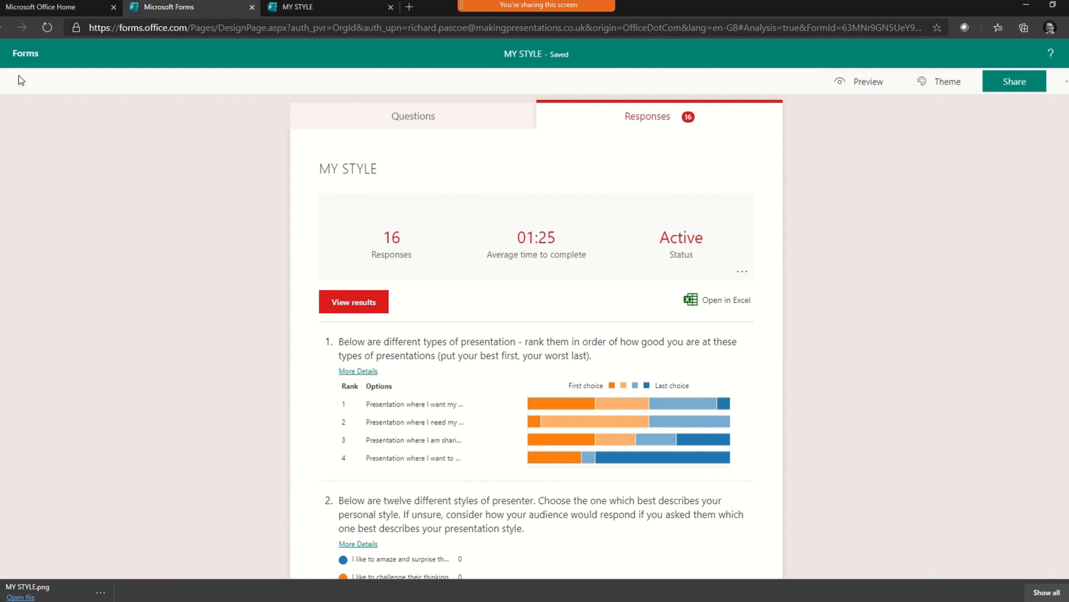
Step: Return to the My forms overview and look through the existing forms
{"action": "left_click", "coordinate": [24, 61]}
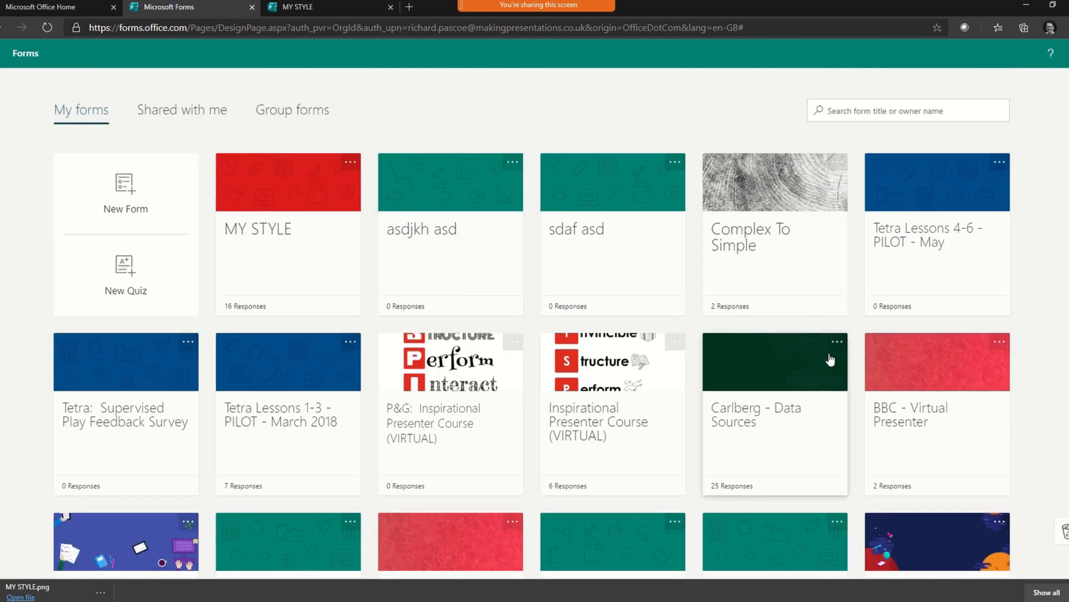
{"action": "scroll", "coordinate": [830, 359], "scroll_direction": "down", "scroll_amount": 2}
{"action": "scroll", "coordinate": [830, 359], "scroll_direction": "down", "scroll_amount": 2}
{"action": "scroll", "coordinate": [829, 359], "scroll_direction": "up", "scroll_amount": 4}
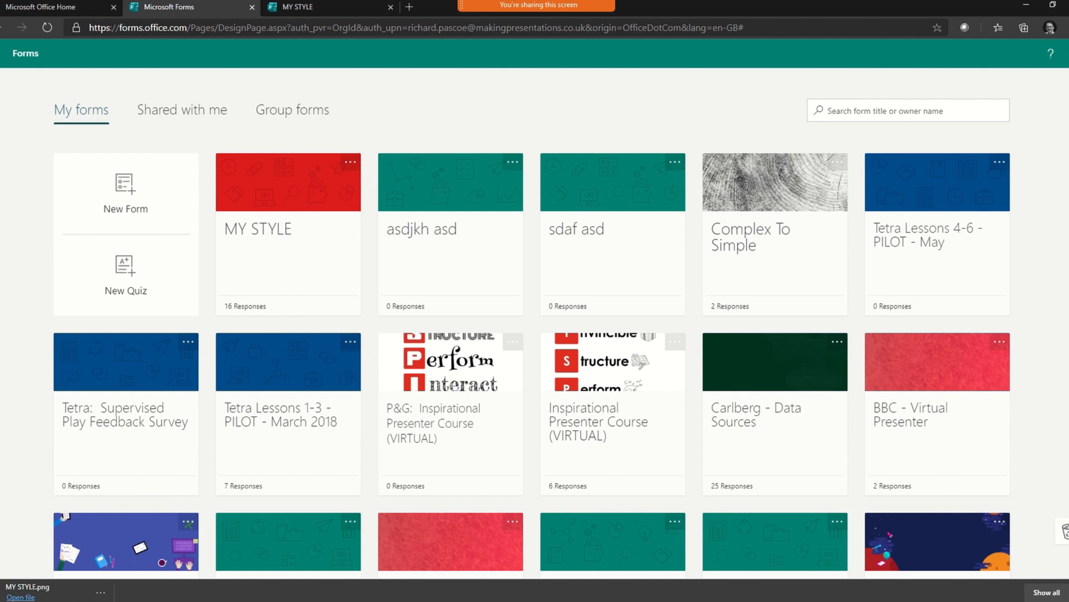
Step: Switch back to the running PowerPoint slide show and advance from the BEWARE slide to the Thank You slide
{"action": "mouse_move", "coordinate": [298, 588]}
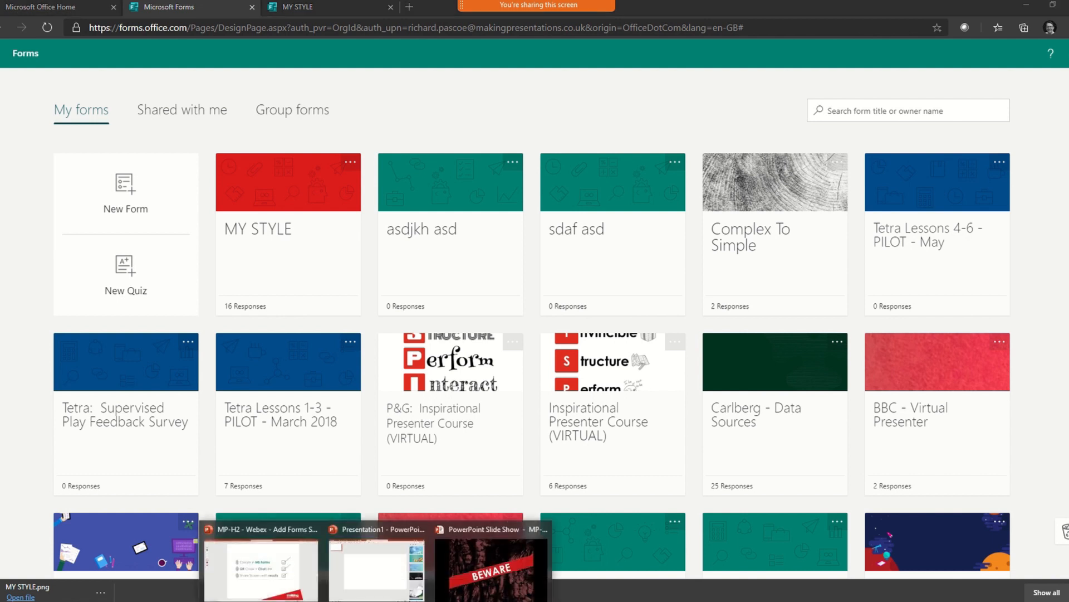
{"action": "left_click", "coordinate": [298, 586]}
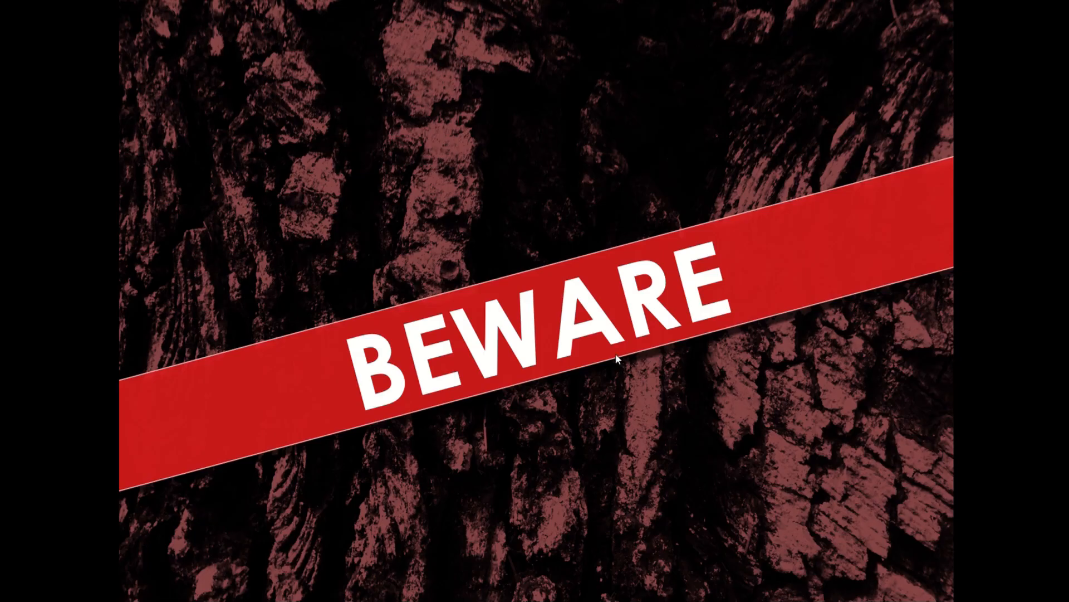
{"action": "left_click", "coordinate": [616, 355]}
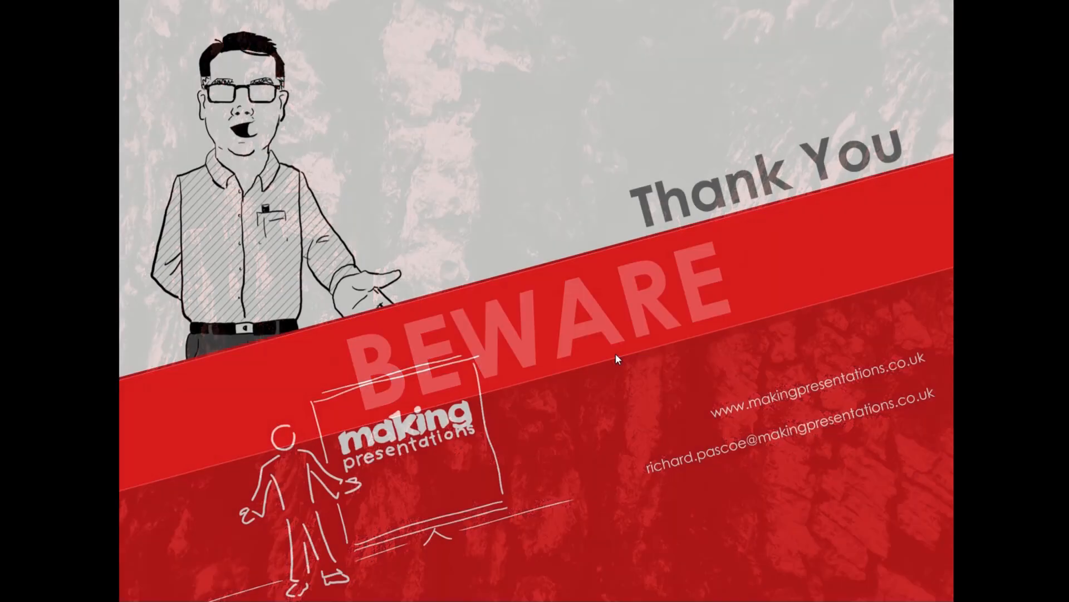